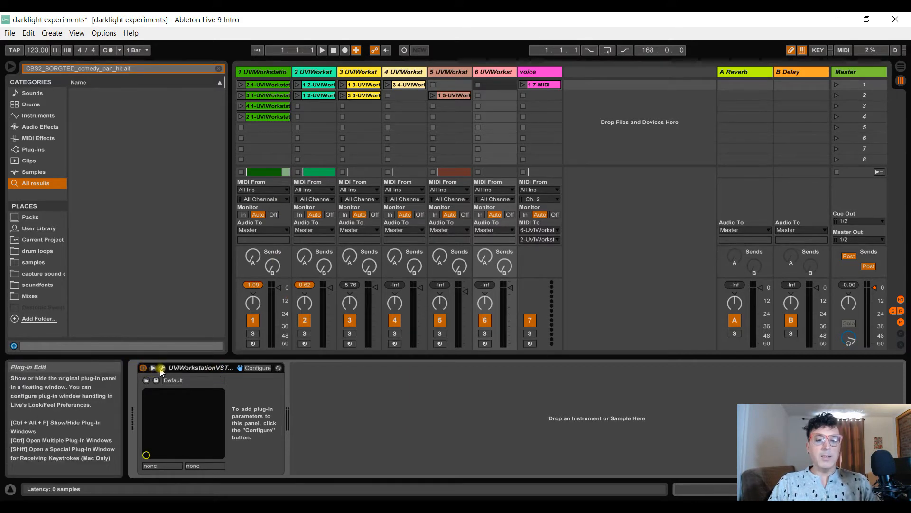
# Step: Show the UVI Workstation plug-in window of track 6 with the Full Fuzz H preset, and close it
pyautogui.click(163, 368)
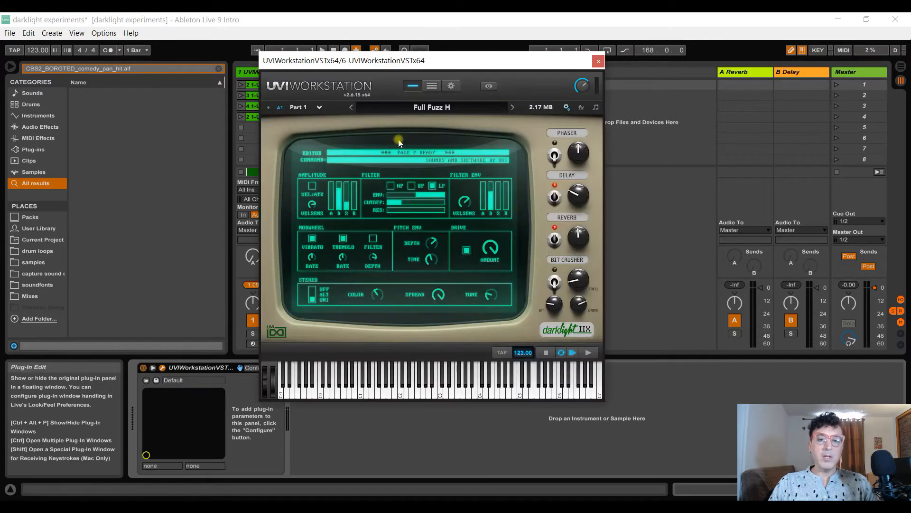
pyautogui.moveTo(426, 62); pyautogui.dragTo(336, 87)
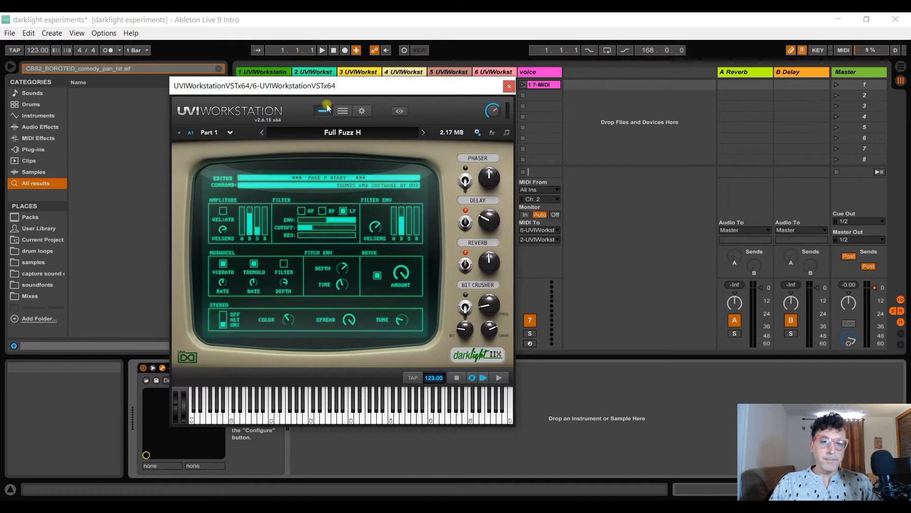
pyautogui.moveTo(359, 91); pyautogui.dragTo(574, 103)
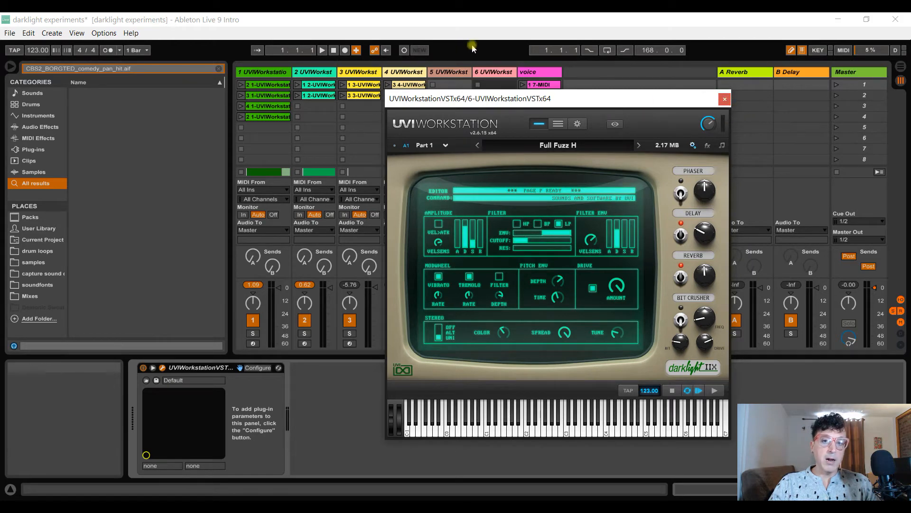
pyautogui.moveTo(541, 99); pyautogui.dragTo(299, 101)
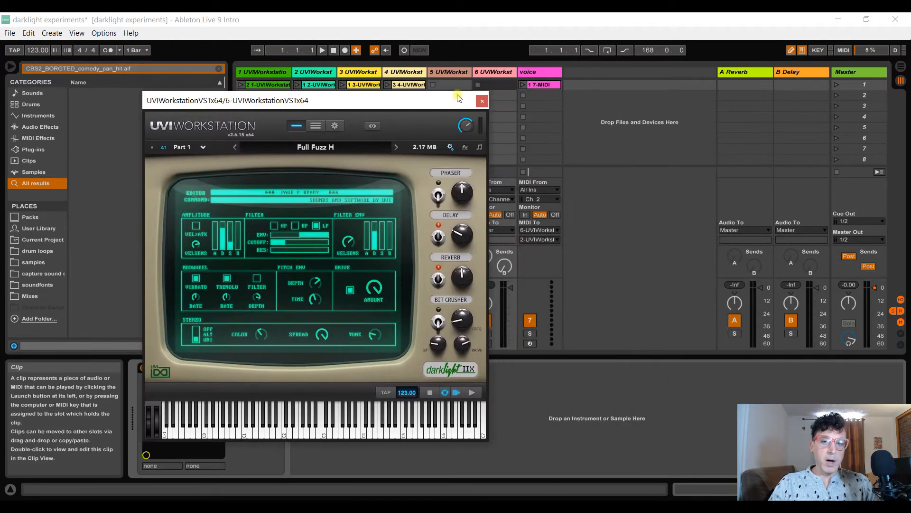
pyautogui.click(482, 101)
# Step: Start playback of the song from the beginning and show the plug-in window of track 1
pyautogui.click(333, 50)
pyautogui.press('space')
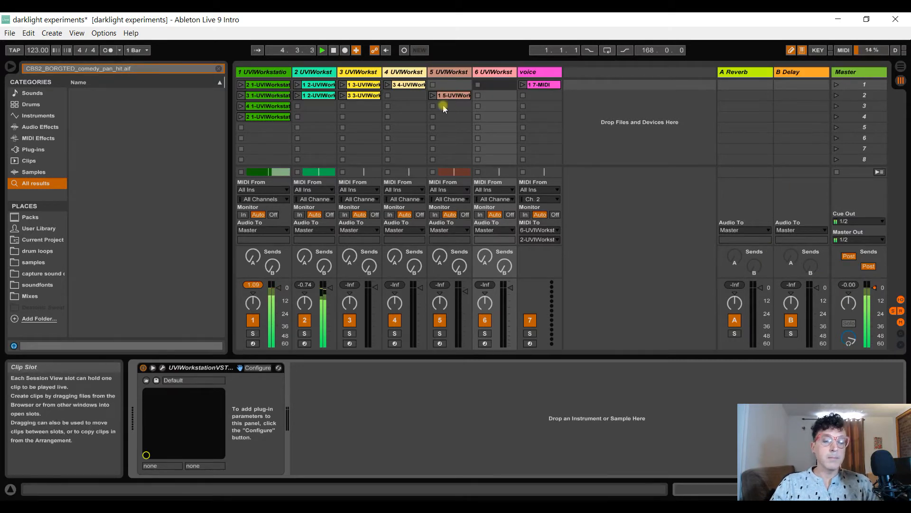
pyautogui.click(279, 75)
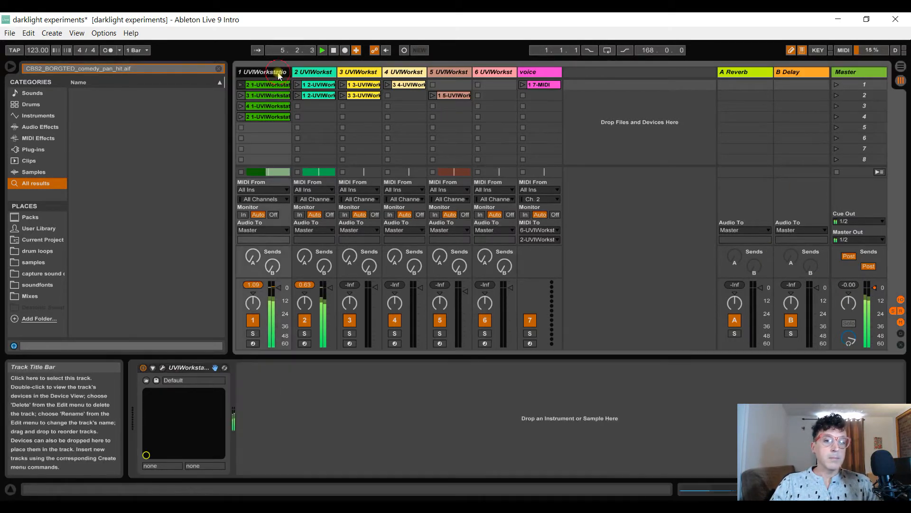
pyautogui.click(160, 367)
pyautogui.moveTo(571, 118); pyautogui.dragTo(248, 138)
# Step: Show track 2's UVI Workstation window with the 3-Page U sequencer during playback, and close it
pyautogui.click(313, 73)
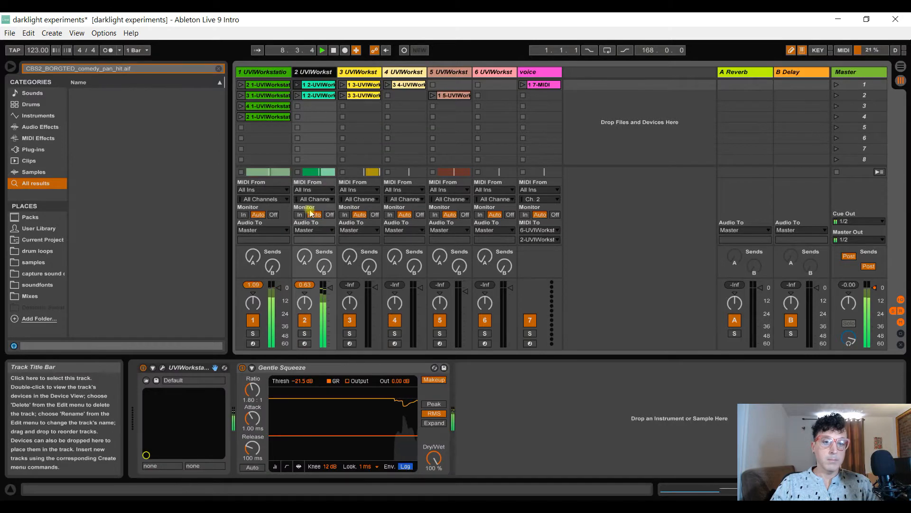
pyautogui.click(161, 367)
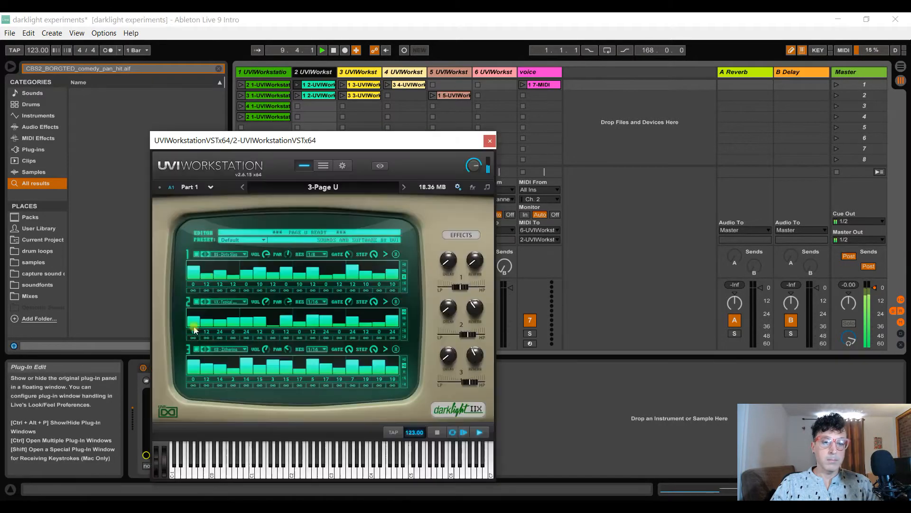
pyautogui.moveTo(349, 142); pyautogui.dragTo(656, 126)
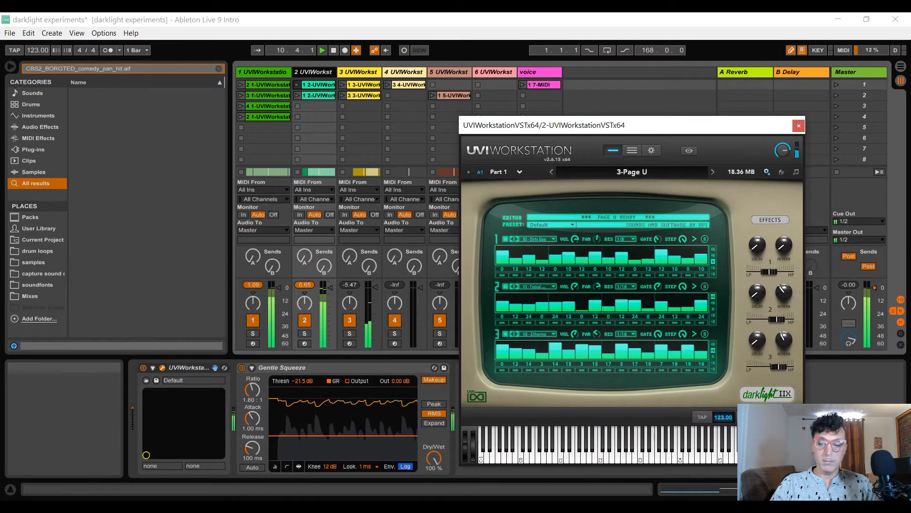
pyautogui.hotkey('alt', 'Tab')
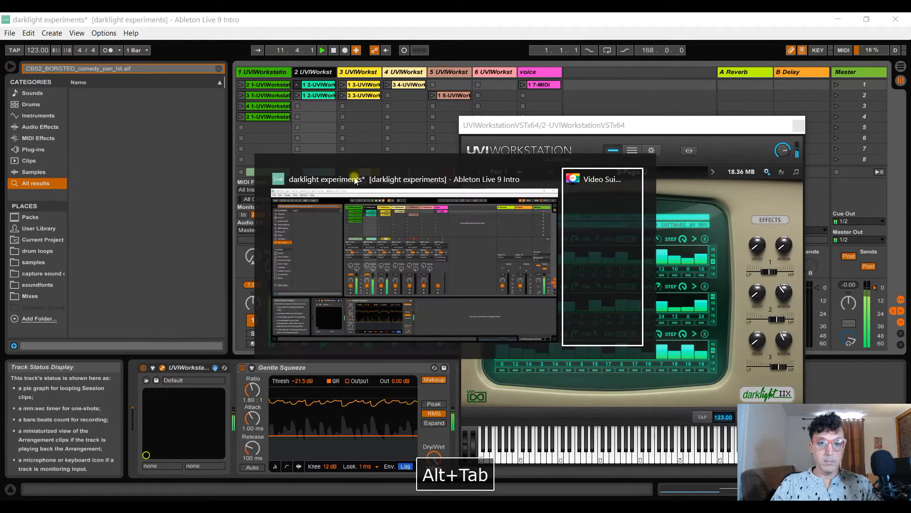
pyautogui.hotkey('alt', 'Tab')
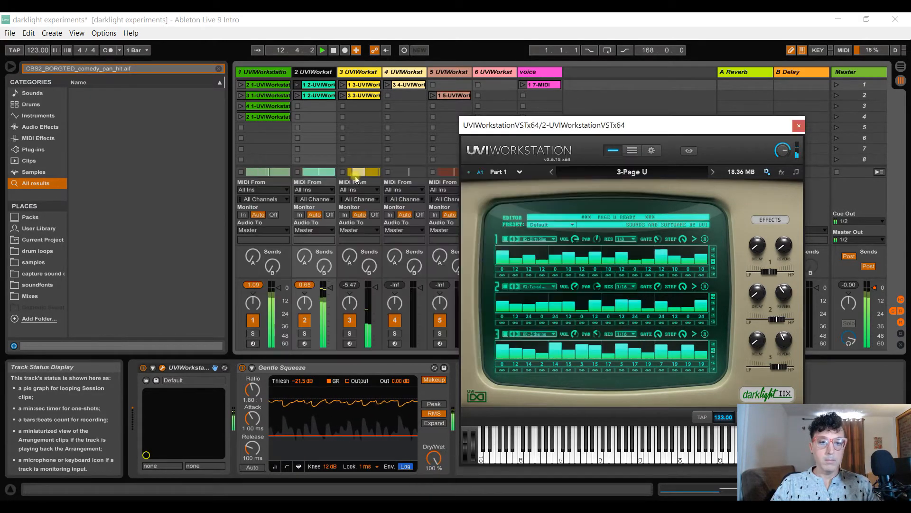
pyautogui.click(798, 125)
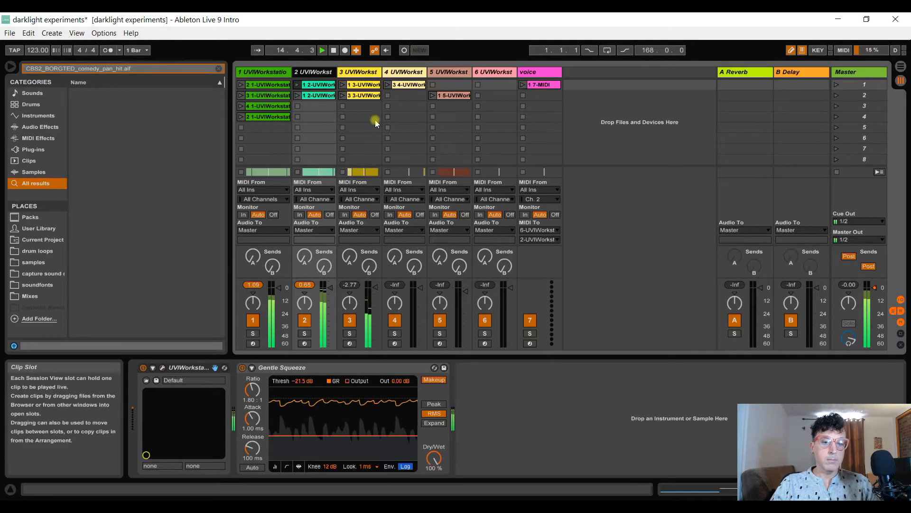
# Step: Show track 4's plug-in window with the SlOwminous Pad preset, stop playback, and close the window
pyautogui.click(365, 72)
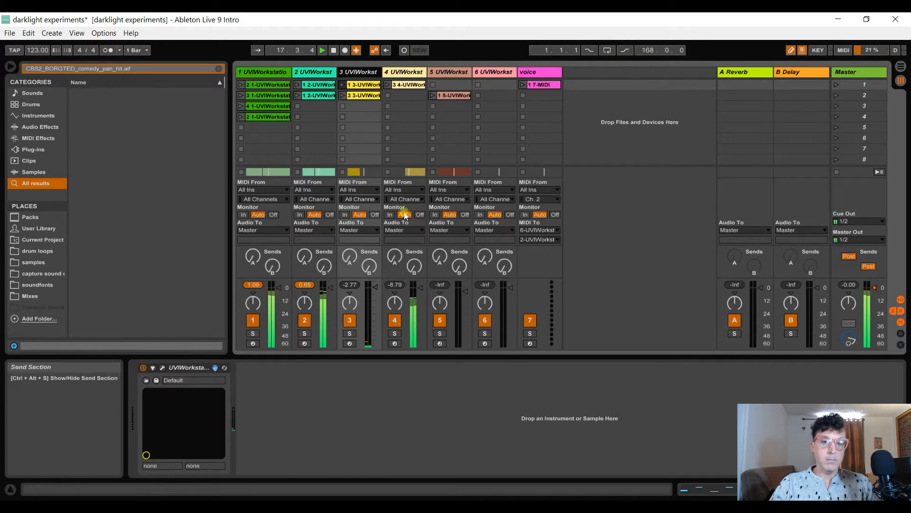
pyautogui.click(405, 72)
pyautogui.click(161, 367)
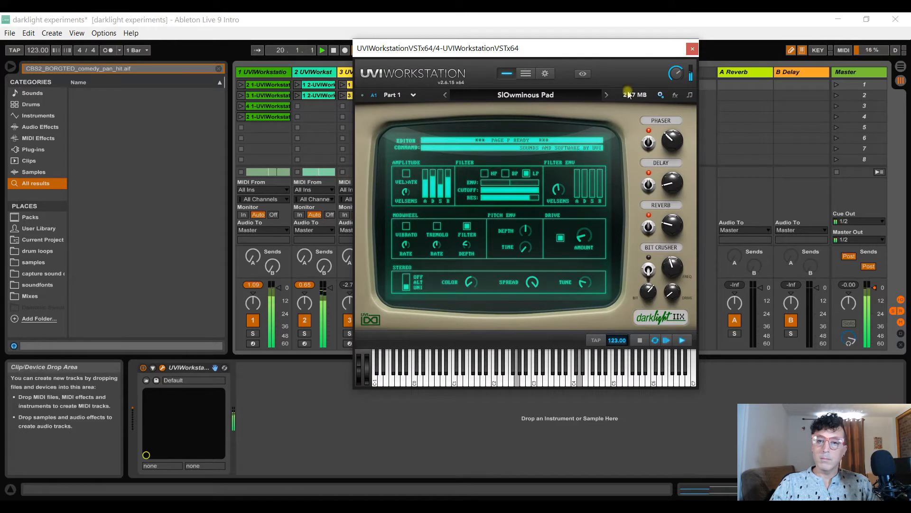
pyautogui.moveTo(653, 51); pyautogui.dragTo(737, 138)
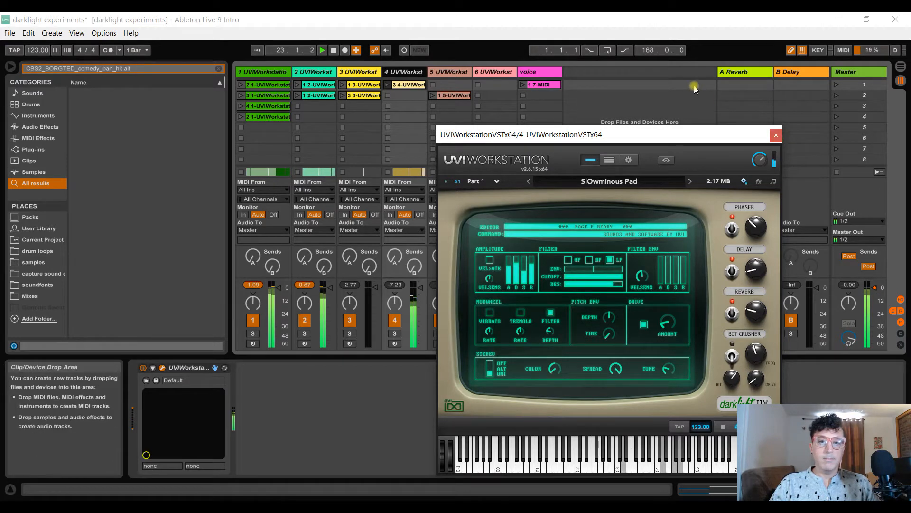
pyautogui.click(334, 50)
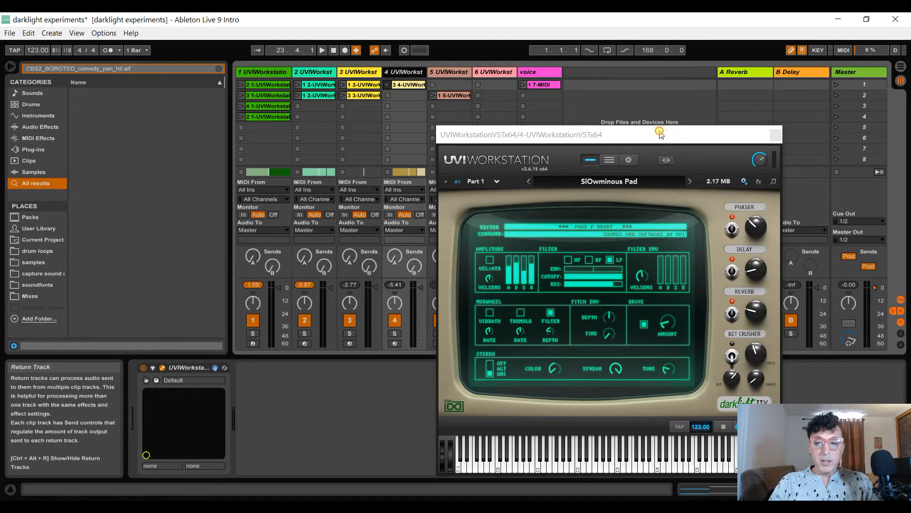
pyautogui.moveTo(660, 133); pyautogui.dragTo(686, 94)
pyautogui.click(802, 95)
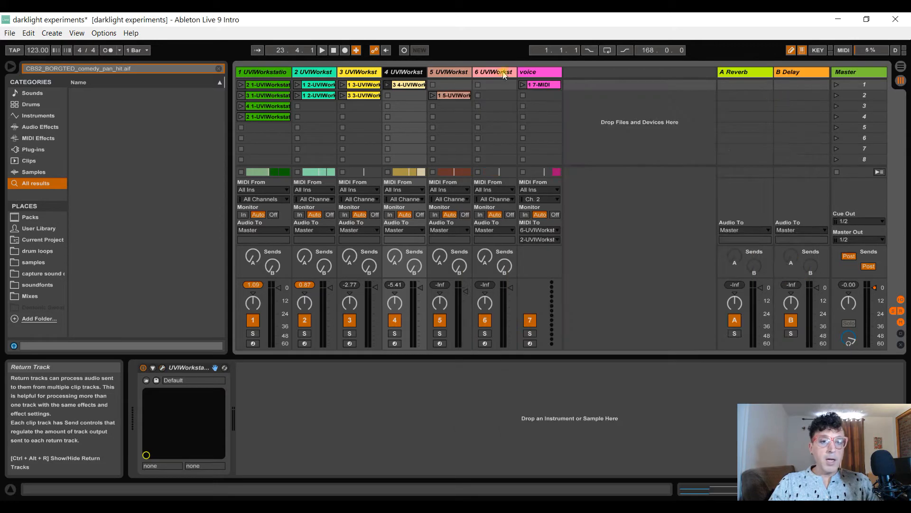
# Step: Show track 1's UVI Workstation window with the 2-Page B drum sequencer and place it over the mixer
pyautogui.click(276, 72)
pyautogui.moveTo(271, 135); pyautogui.dragTo(511, 93)
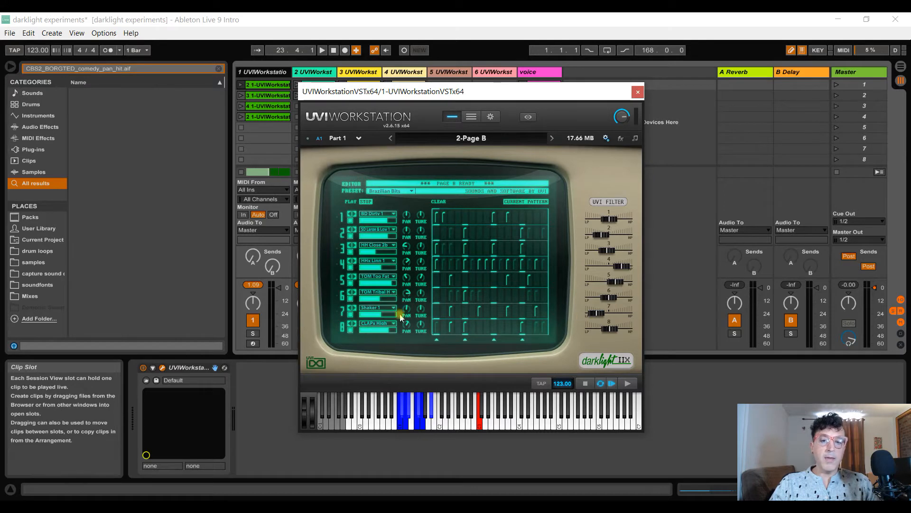
pyautogui.moveTo(461, 92); pyautogui.dragTo(574, 112)
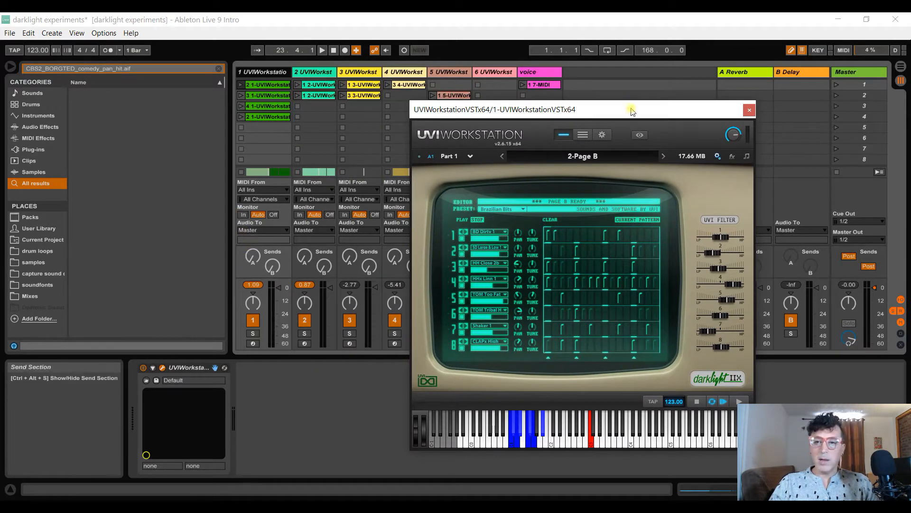
pyautogui.moveTo(631, 112); pyautogui.dragTo(526, 113)
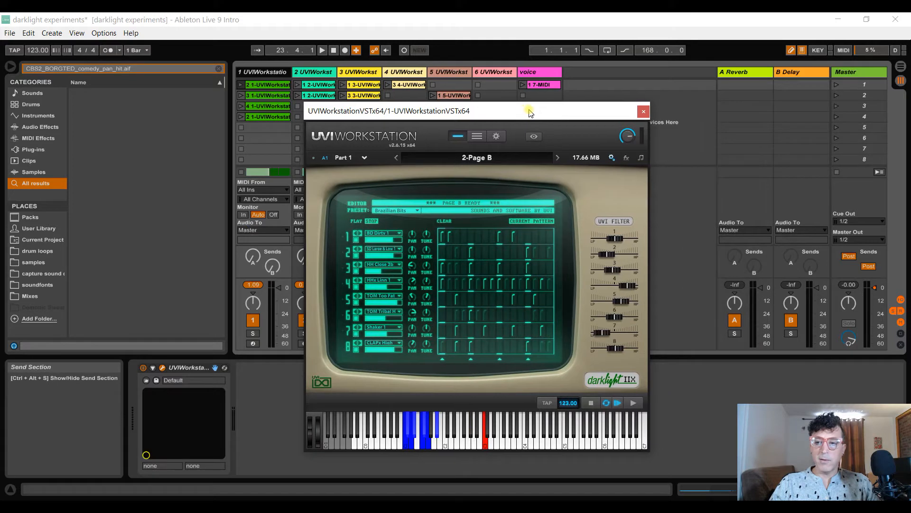
# Step: Lower the master track volume and move the plug-in window aside to uncover track 1's mixer strip
pyautogui.click(875, 290)
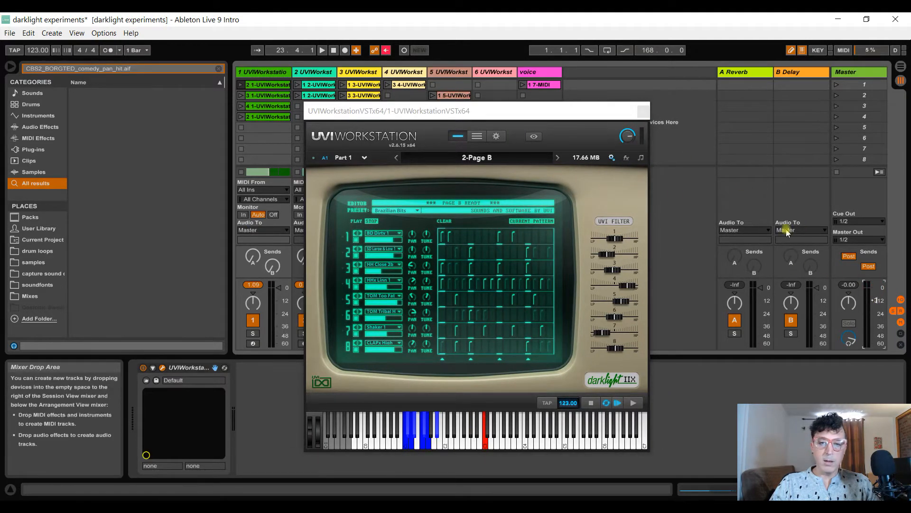
pyautogui.click(386, 114)
pyautogui.moveTo(321, 108); pyautogui.dragTo(389, 108)
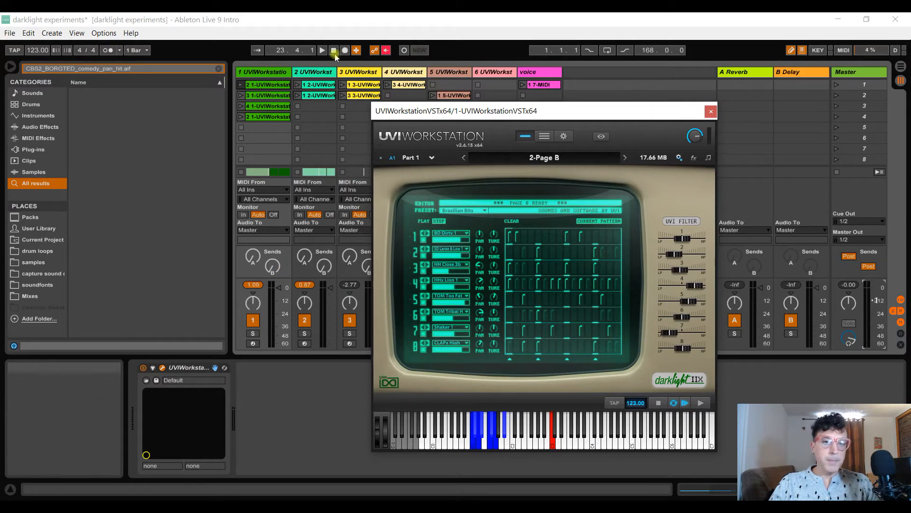
# Step: Start playback and solo track 1 to hear the 2-Page B drum pattern alone
pyautogui.click(323, 50)
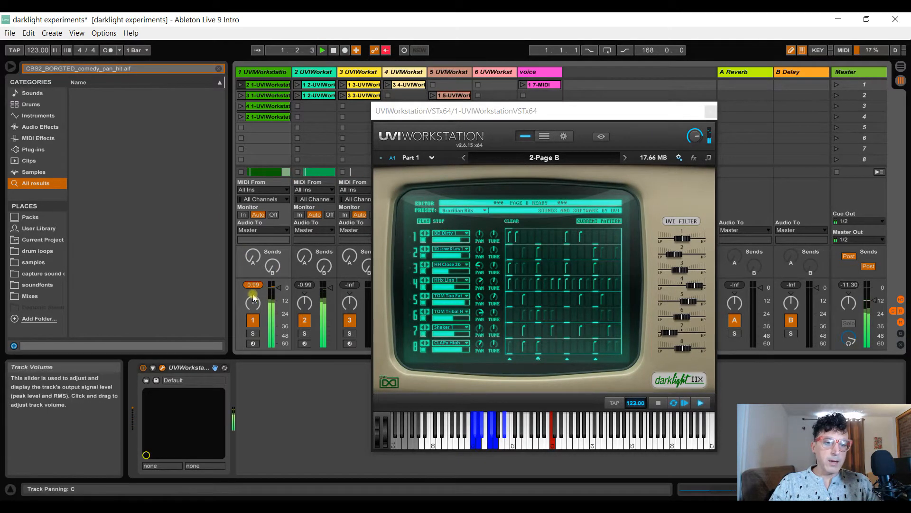
pyautogui.click(253, 335)
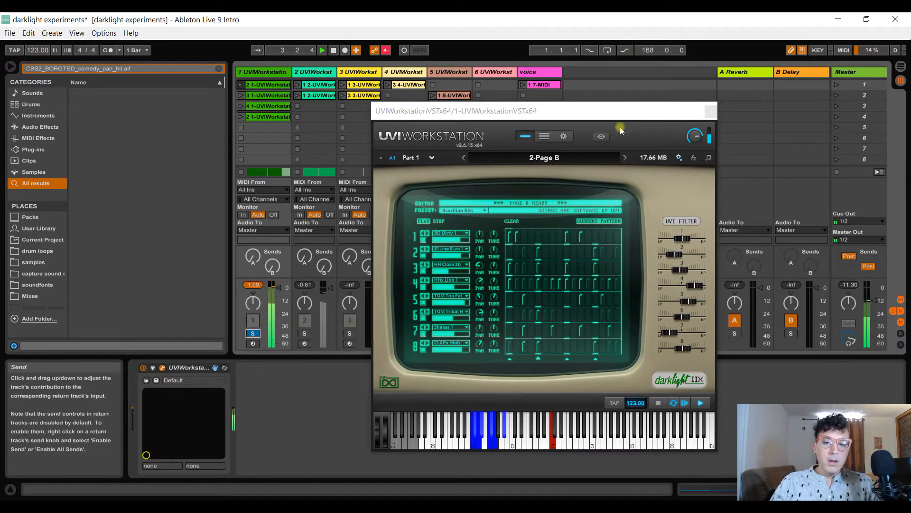
pyautogui.moveTo(628, 117); pyautogui.dragTo(471, 92)
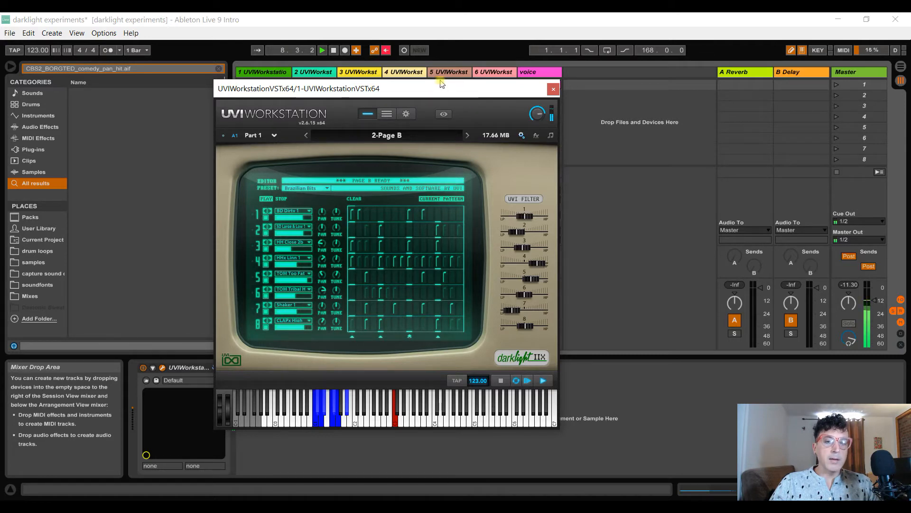
pyautogui.moveTo(438, 90); pyautogui.dragTo(524, 122)
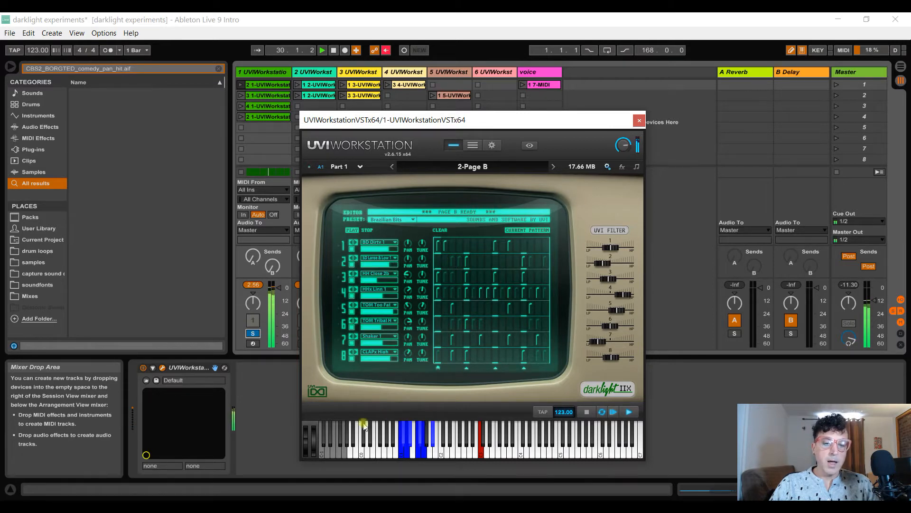
# Step: Browse the DarkLight IIx soundbank from track 1's plug-in, viewing the 1-Page P, 2-Page B and 3-Page U entries
pyautogui.click(367, 230)
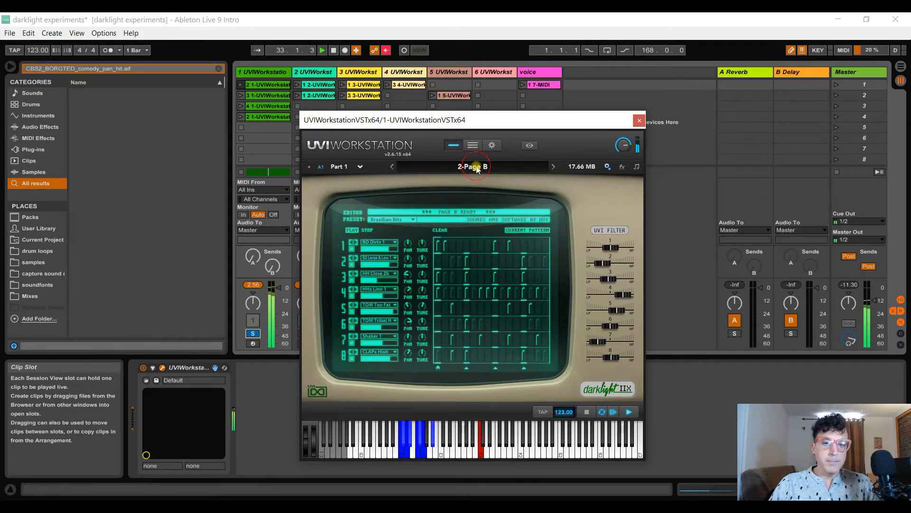
pyautogui.click(476, 167)
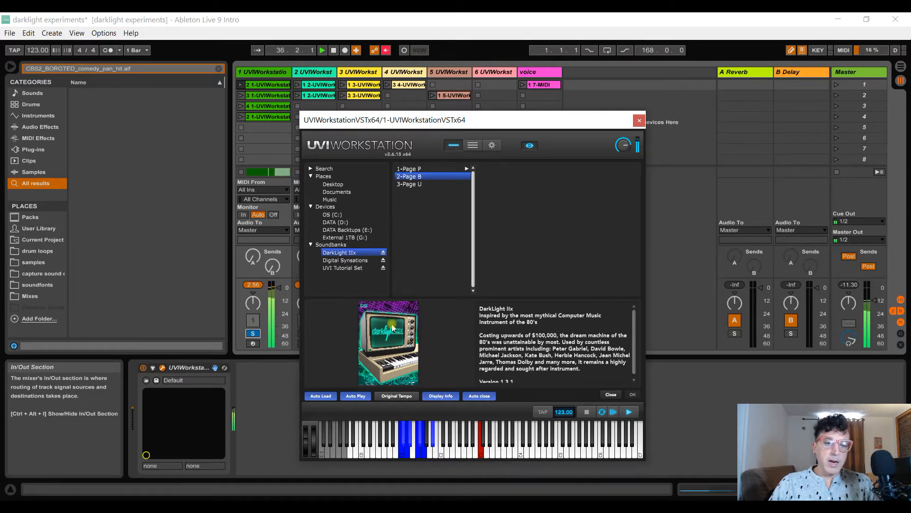
pyautogui.click(418, 184)
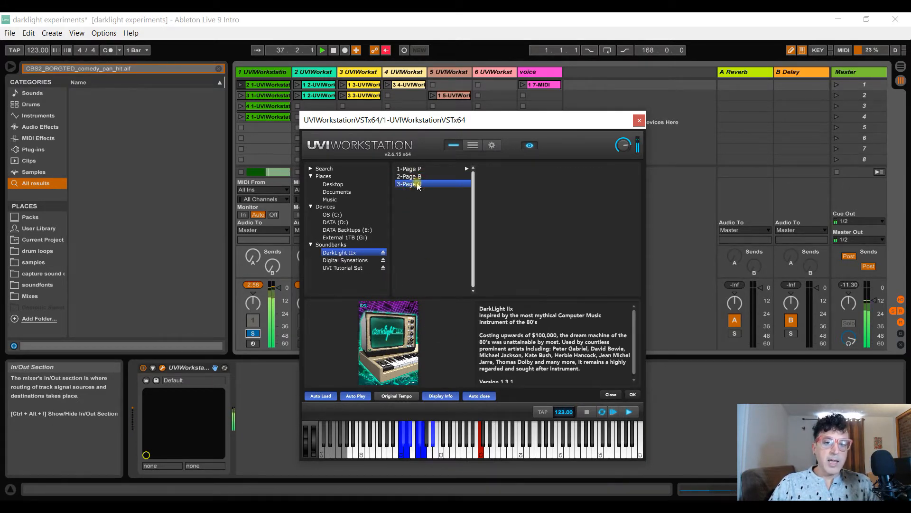
pyautogui.click(412, 170)
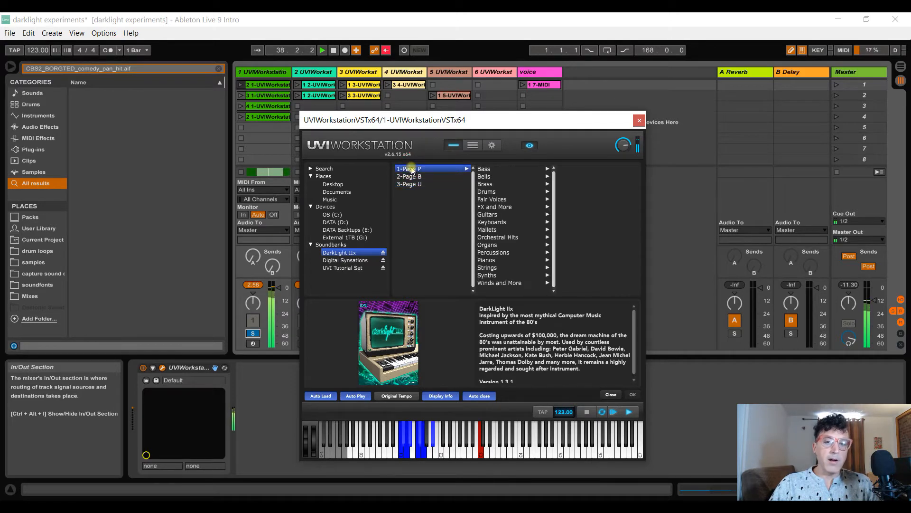
pyautogui.click(408, 177)
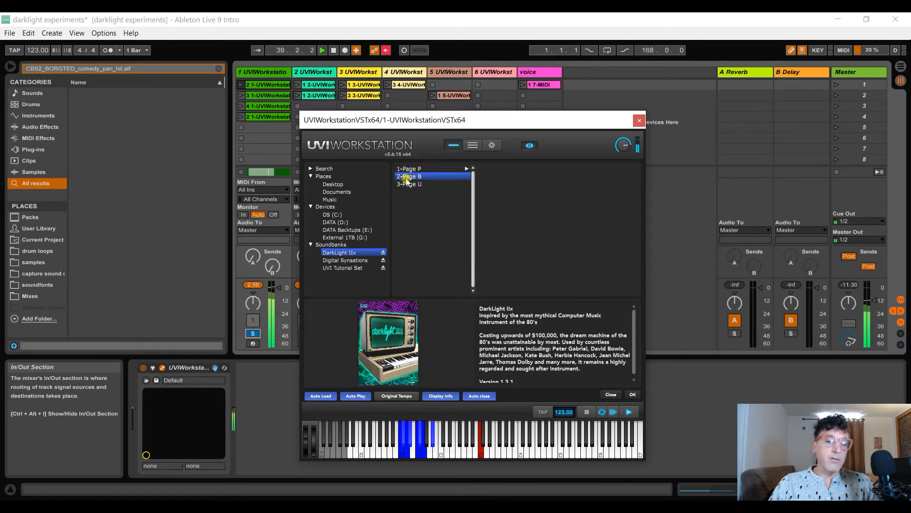
pyautogui.click(416, 185)
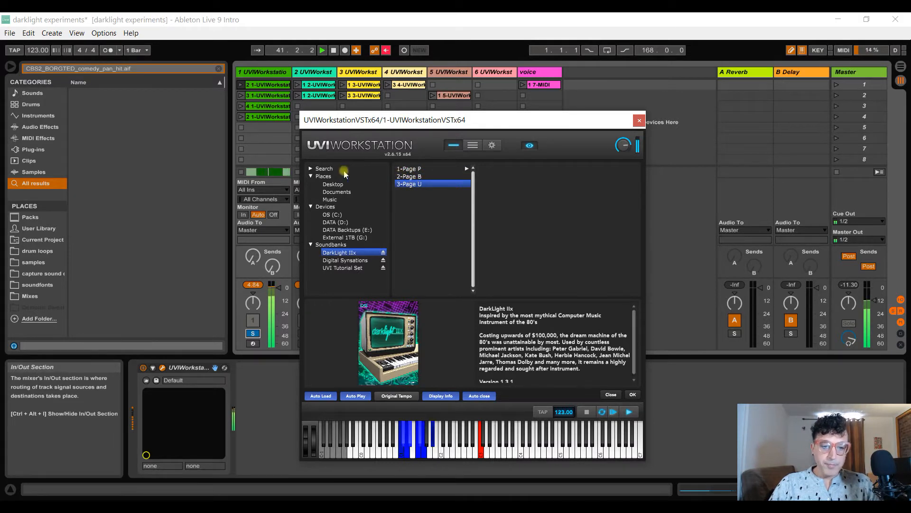
# Step: Stop playback and reposition track 1's plug-in window with the soundbank browser still open
pyautogui.moveTo(493, 121); pyautogui.dragTo(621, 112)
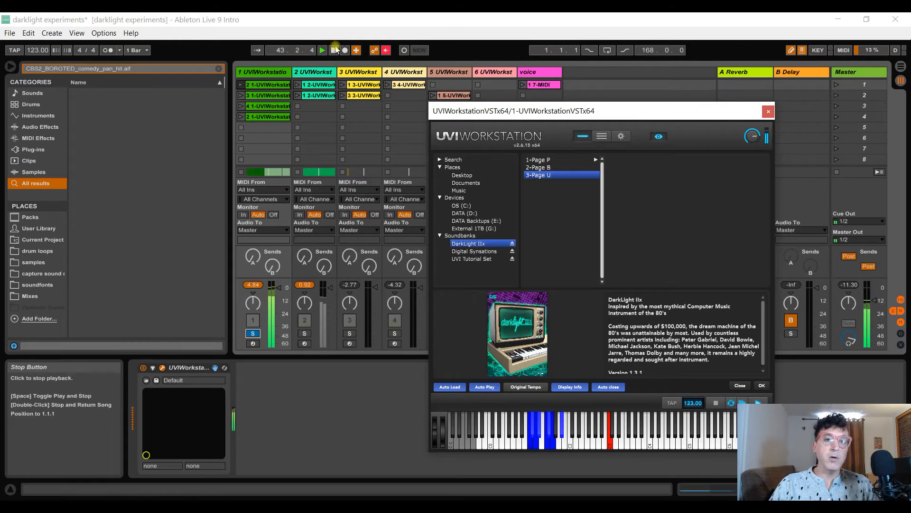
pyautogui.click(334, 50)
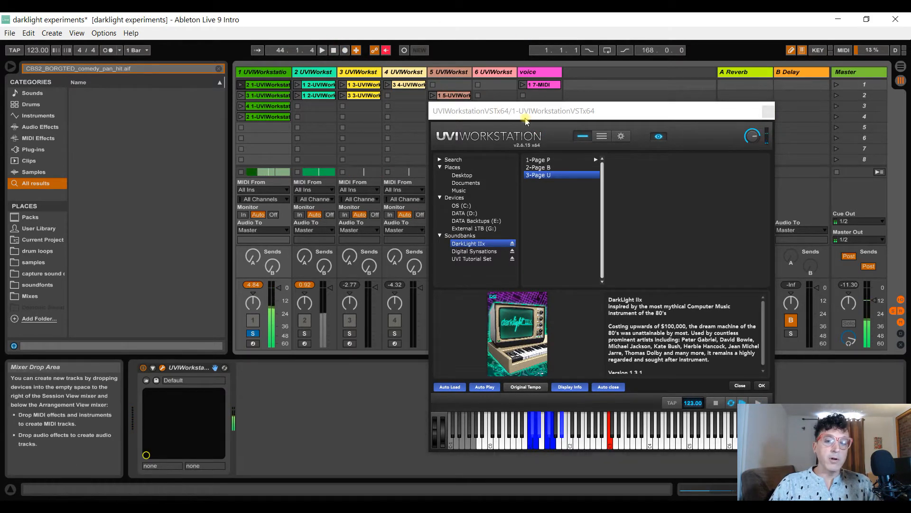
pyautogui.moveTo(524, 110); pyautogui.dragTo(414, 124)
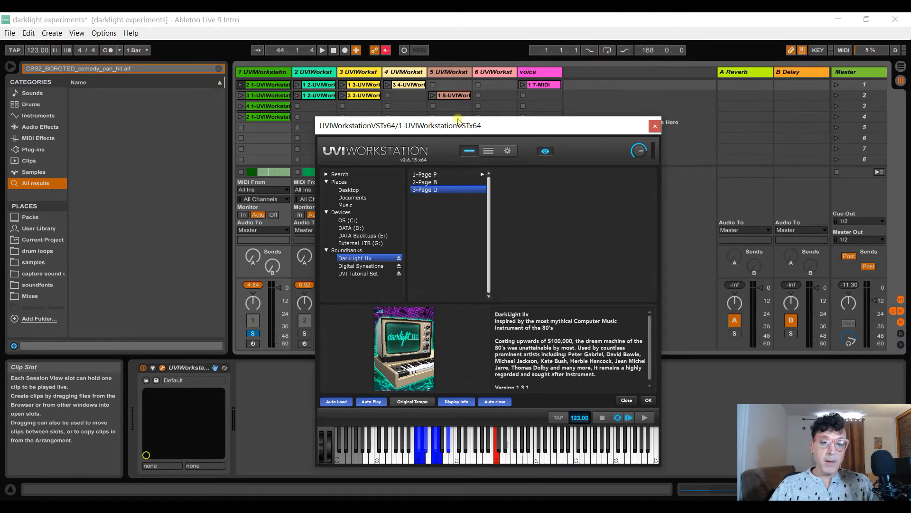
# Step: Browse the 1-Page P presets of the DarkLight IIx soundbank in the Bass, Bells, Brass and Drums categories
pyautogui.click(431, 183)
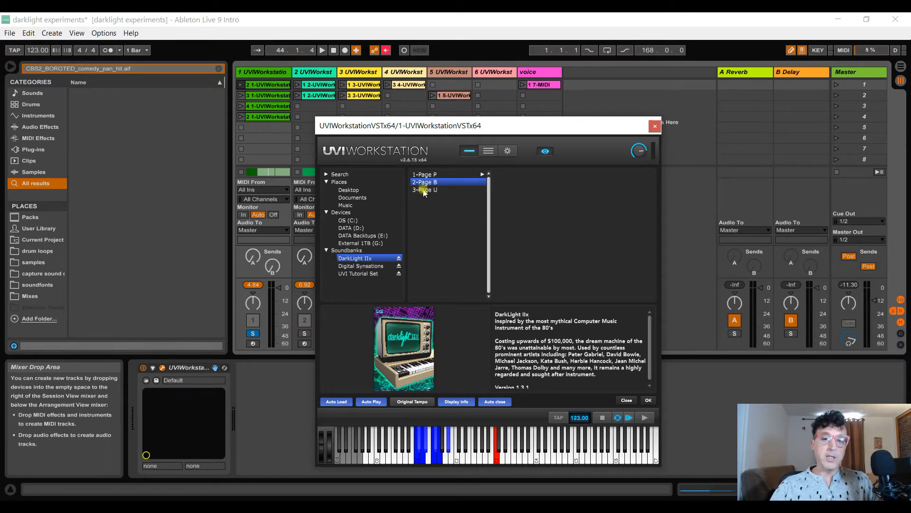
pyautogui.click(429, 175)
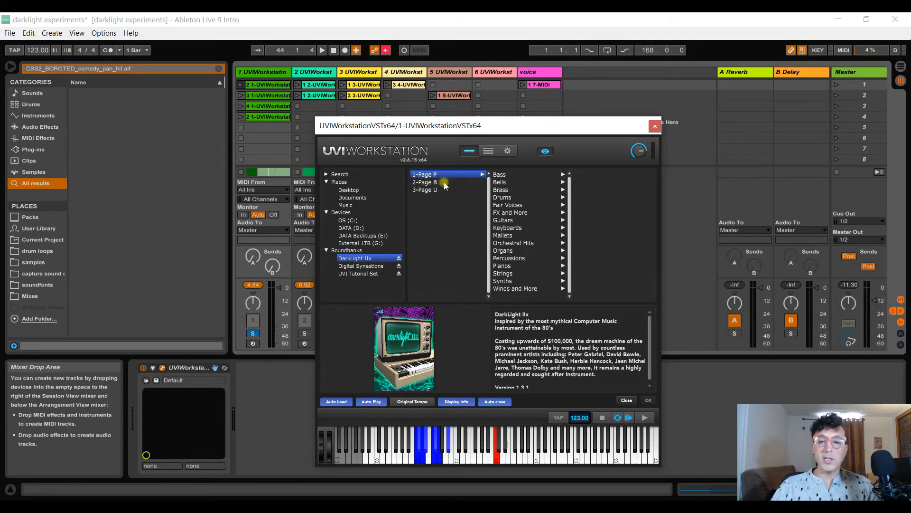
pyautogui.click(507, 176)
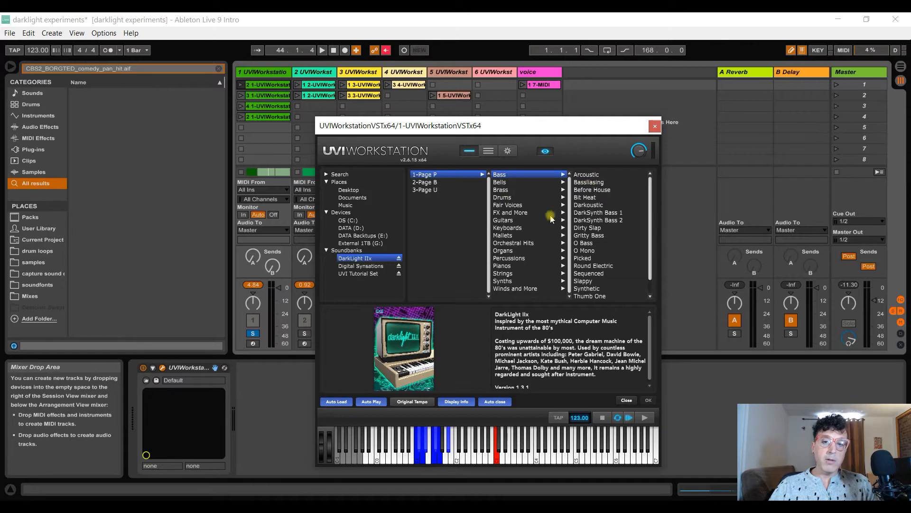
pyautogui.click(522, 185)
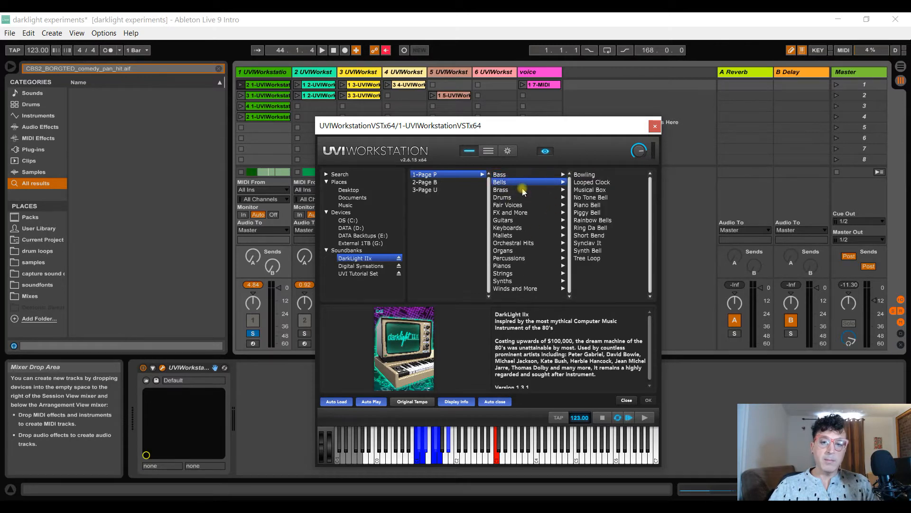
pyautogui.click(518, 190)
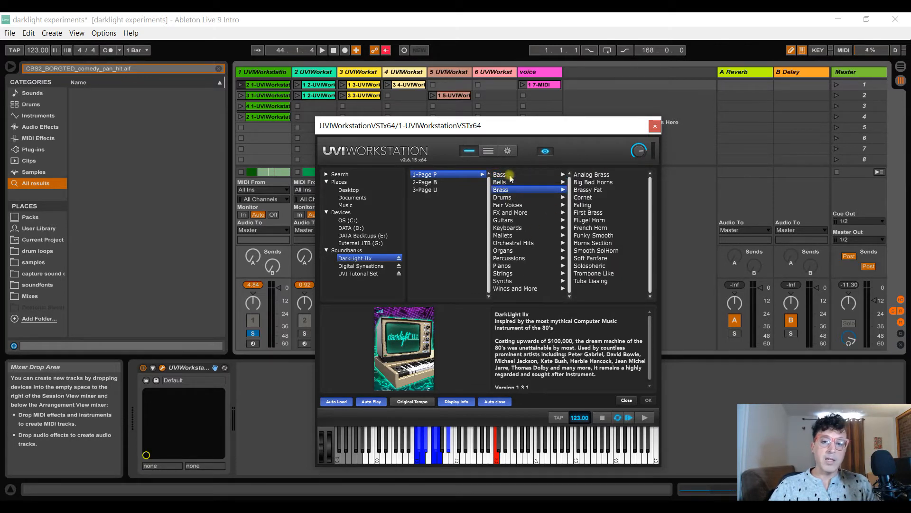
pyautogui.click(514, 198)
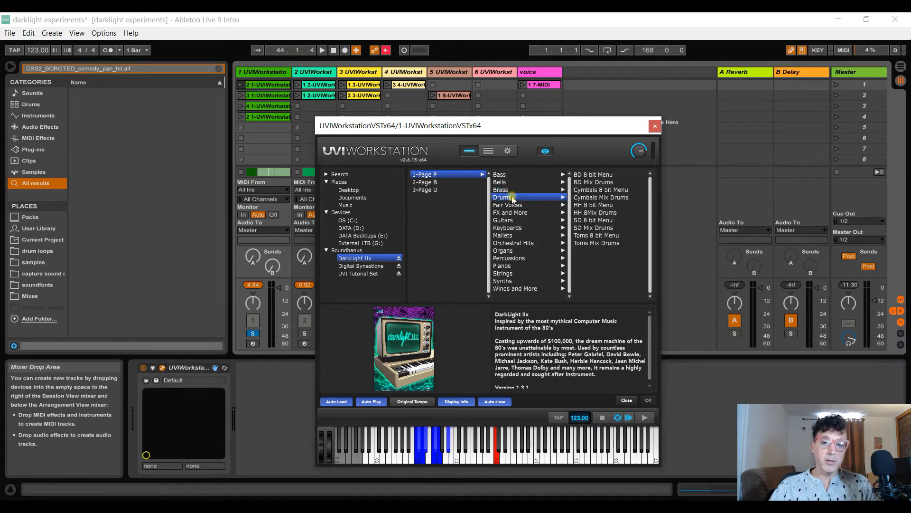
# Step: Load the 2-Page B and 3-Page U instruments in turn into track 1's plug-in, checking the multi view between them
pyautogui.click(434, 183)
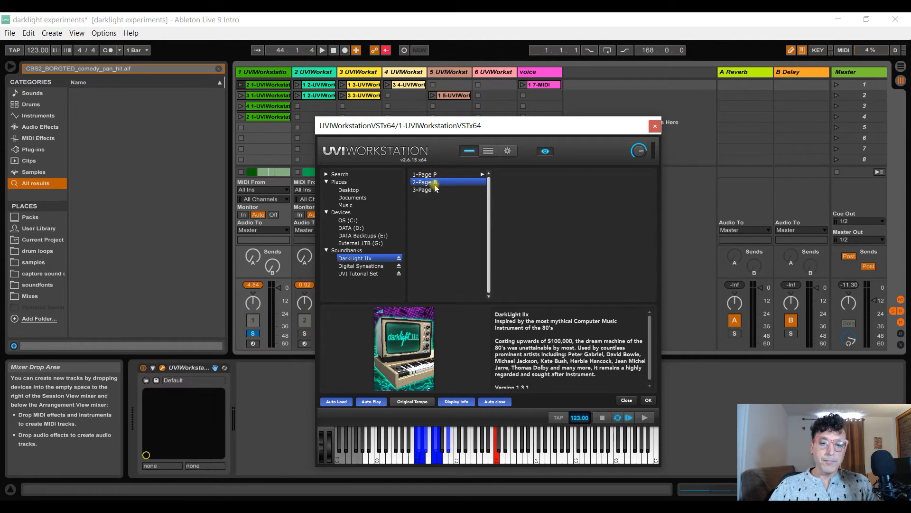
pyautogui.doubleClick(434, 184)
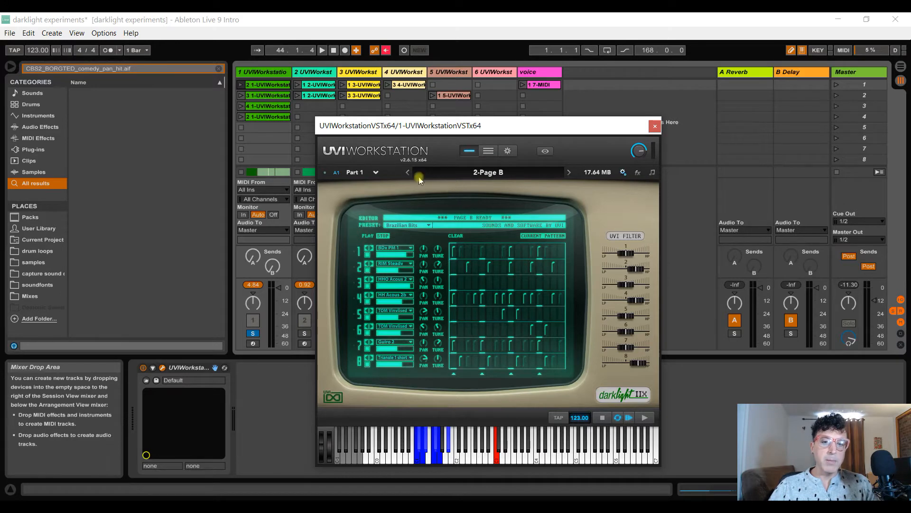
pyautogui.click(490, 151)
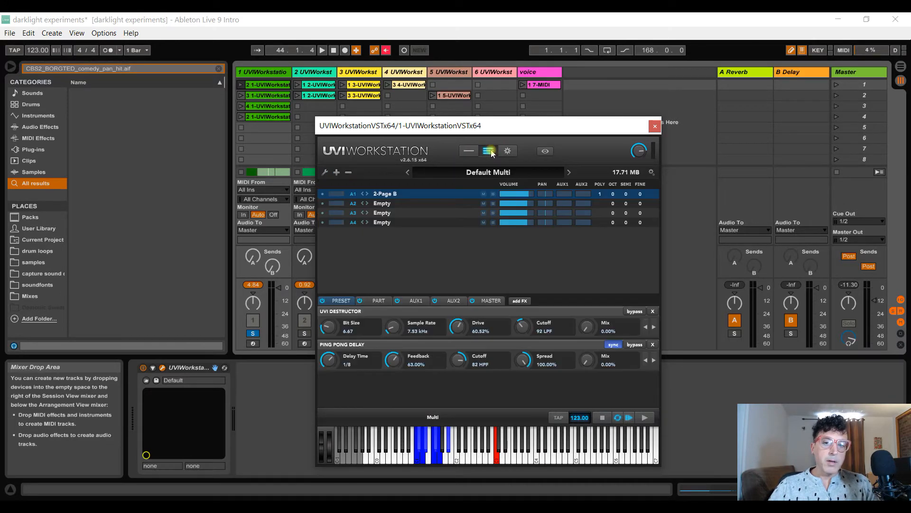
pyautogui.click(469, 151)
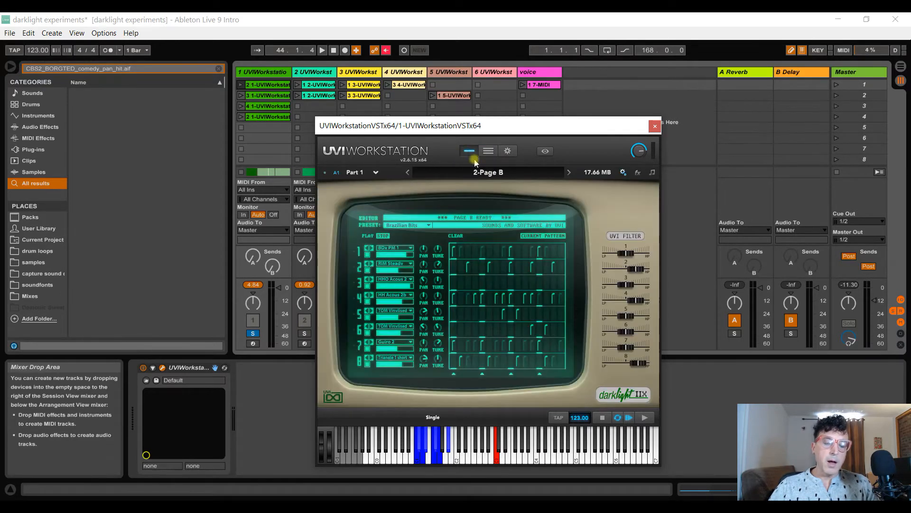
pyautogui.click(489, 174)
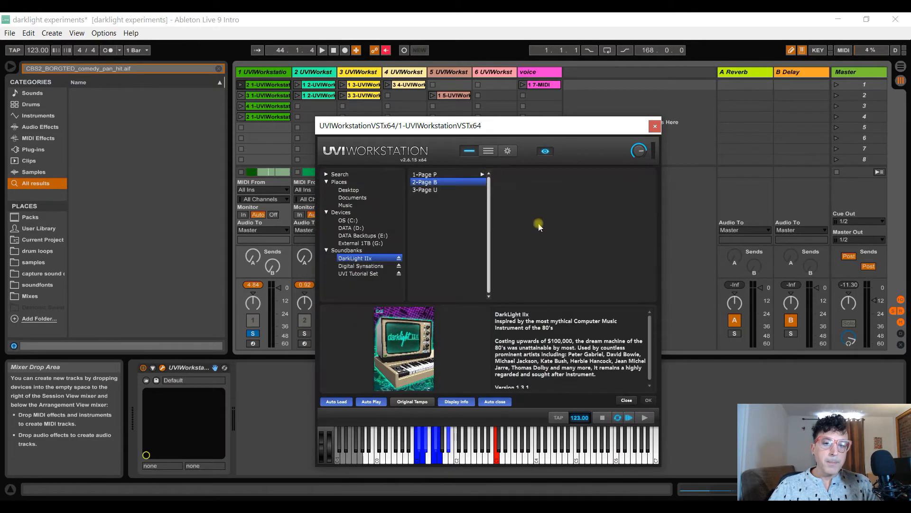
pyautogui.click(435, 190)
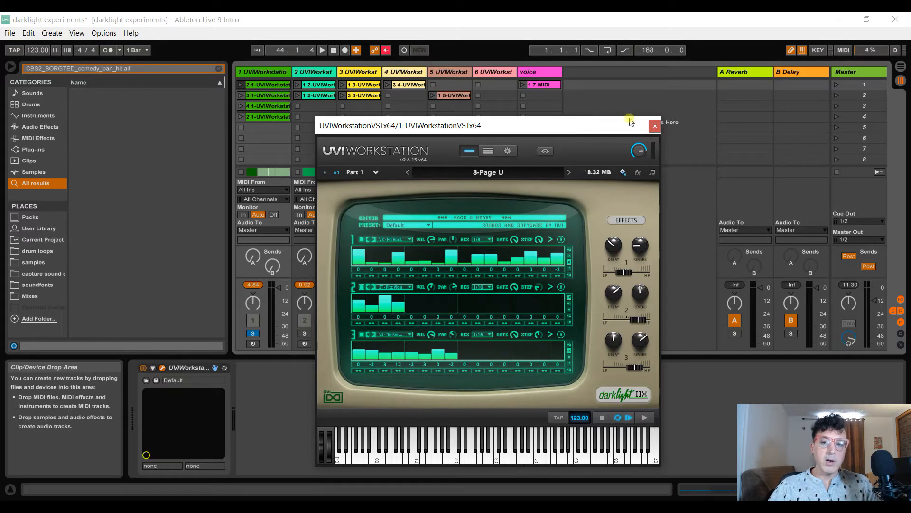
# Step: Close track 1's plug-in window and reopen the darklight experiments set from the recent sets
pyautogui.click(655, 126)
pyautogui.click(10, 33)
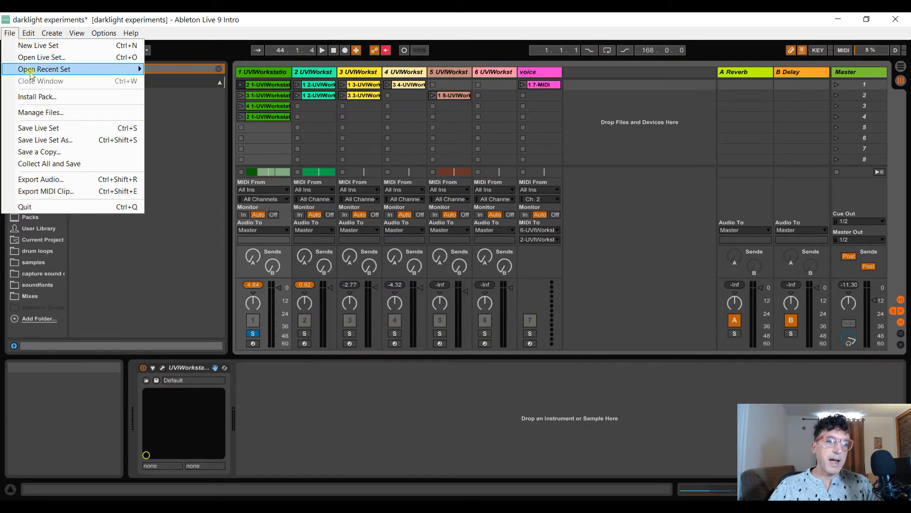
pyautogui.moveTo(40, 70)
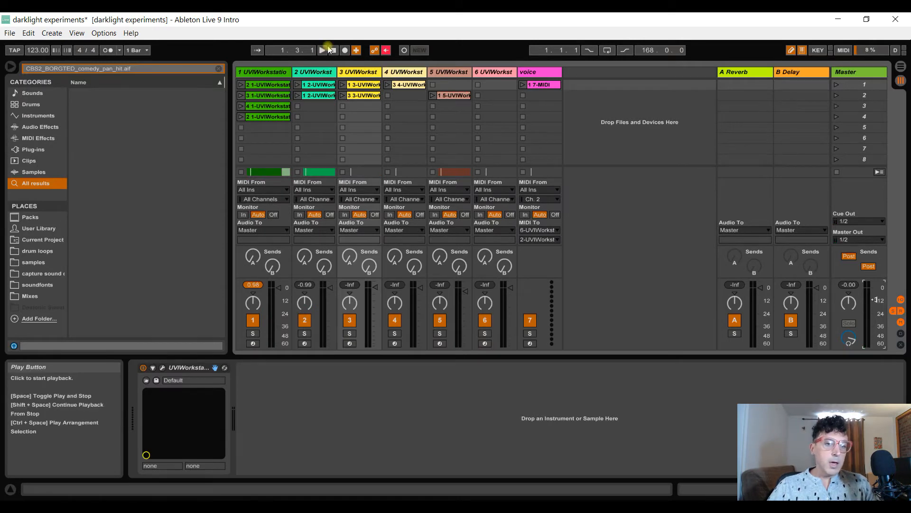
# Step: Open track 2's UVI Workstation plug-in and move its window clear of the track's mixer strip
pyautogui.click(314, 71)
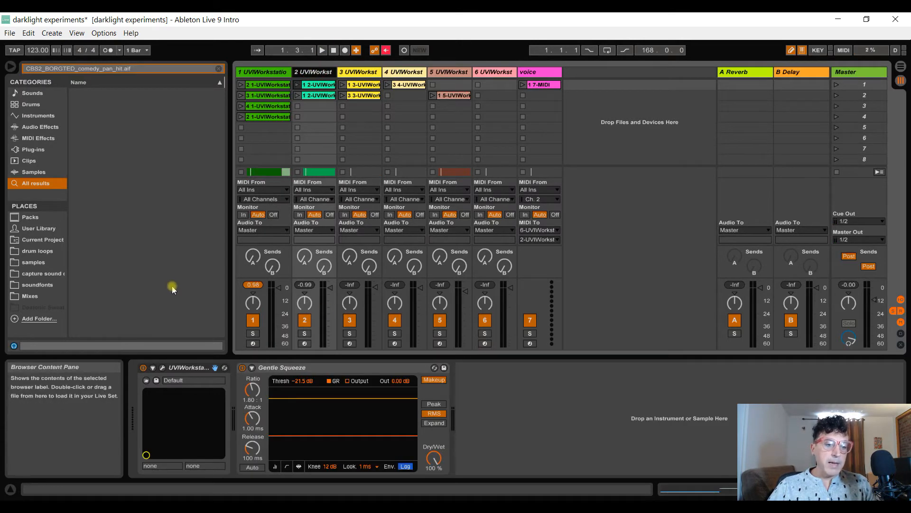
pyautogui.click(162, 367)
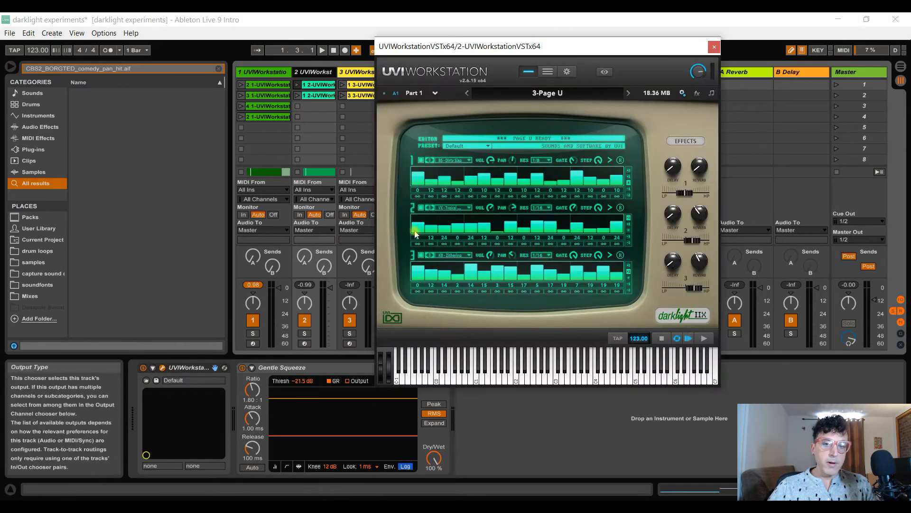
pyautogui.moveTo(545, 46); pyautogui.dragTo(579, 103)
# Step: Solo track 2 and play the session to hear its 3-Page U patterns alone, repositioning the plug-in window before stopping playback
pyautogui.click(304, 333)
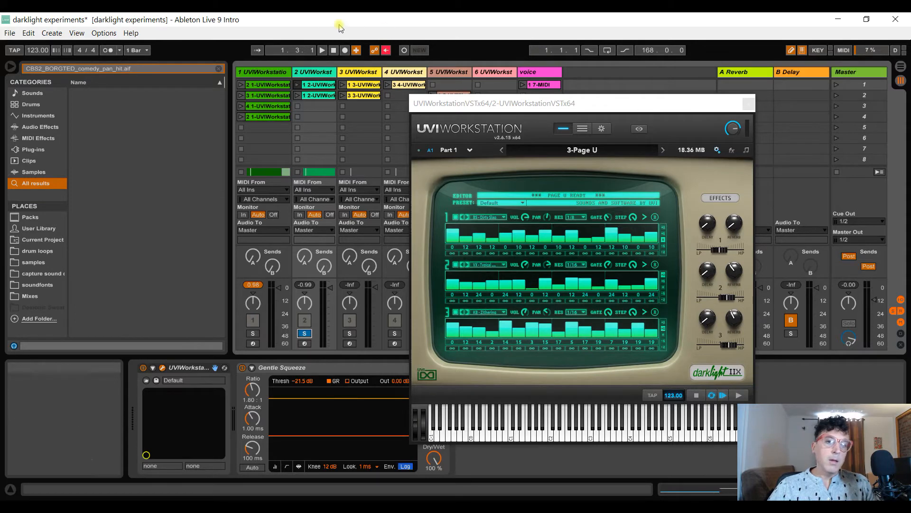
pyautogui.click(321, 51)
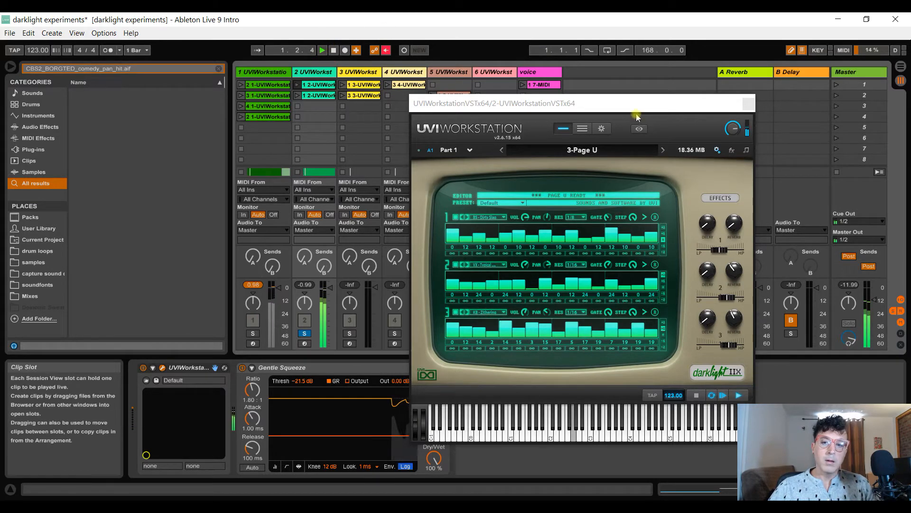
pyautogui.moveTo(642, 105); pyautogui.dragTo(523, 96)
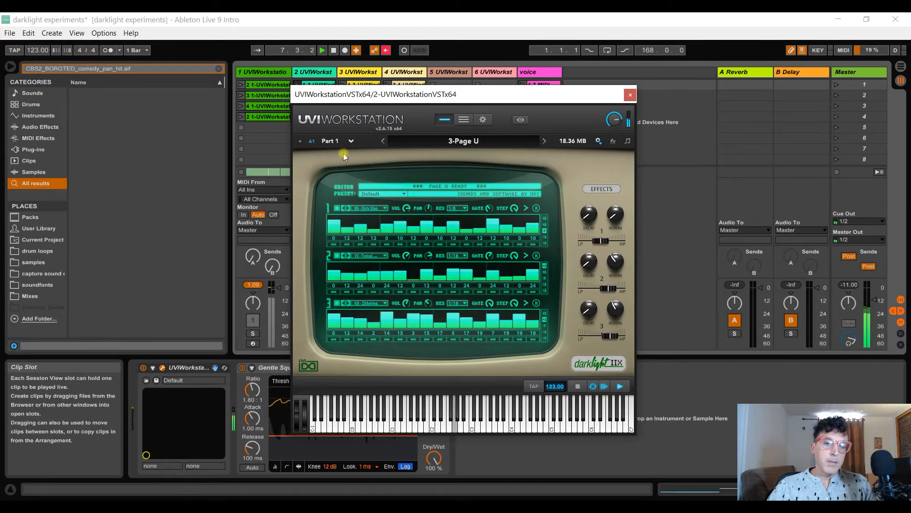
pyautogui.moveTo(373, 95); pyautogui.dragTo(514, 105)
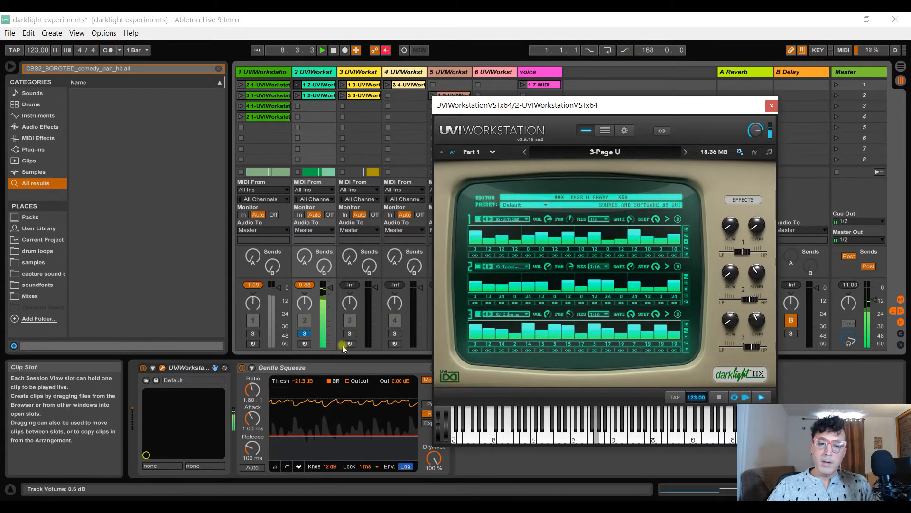
pyautogui.click(333, 50)
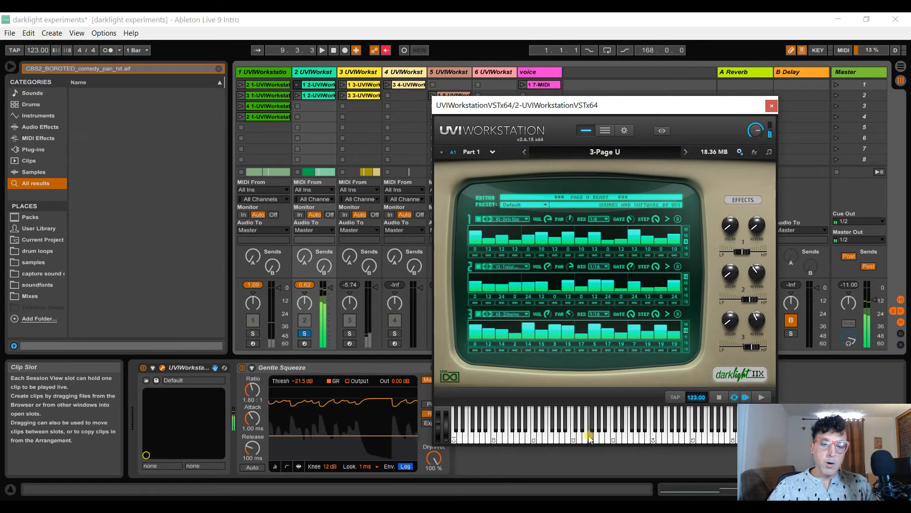
# Step: Audition track 2's 3-Page U sequences at different pitches by playing notes across the plug-in's on-screen keyboard
pyautogui.moveTo(589, 436); pyautogui.dragTo(534, 437)
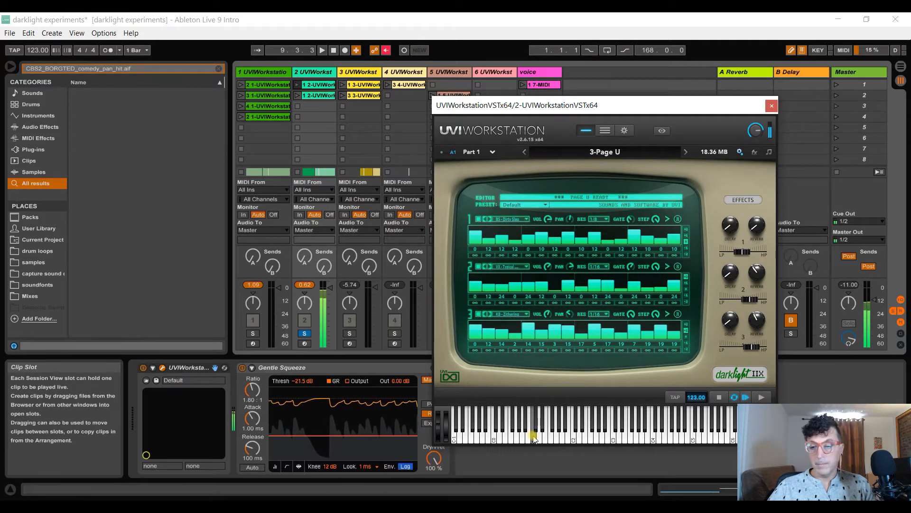
pyautogui.moveTo(533, 437); pyautogui.dragTo(647, 443)
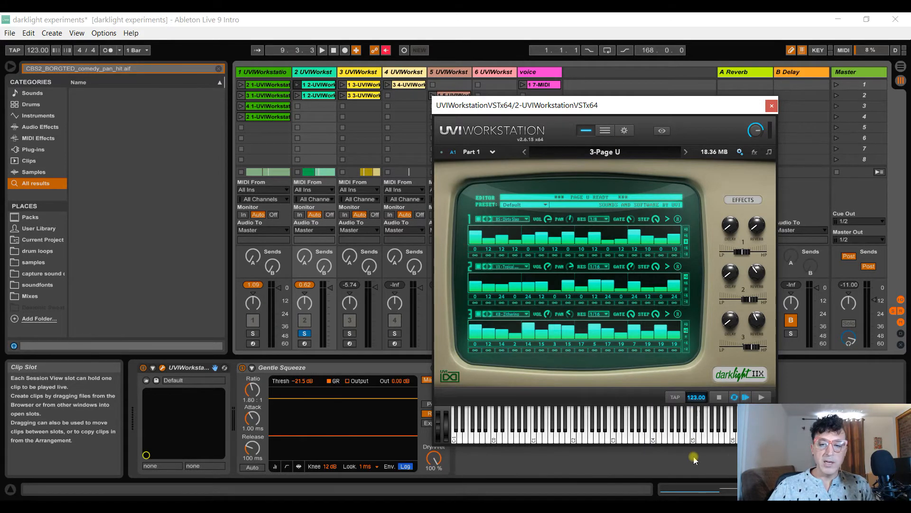
pyautogui.click(697, 398)
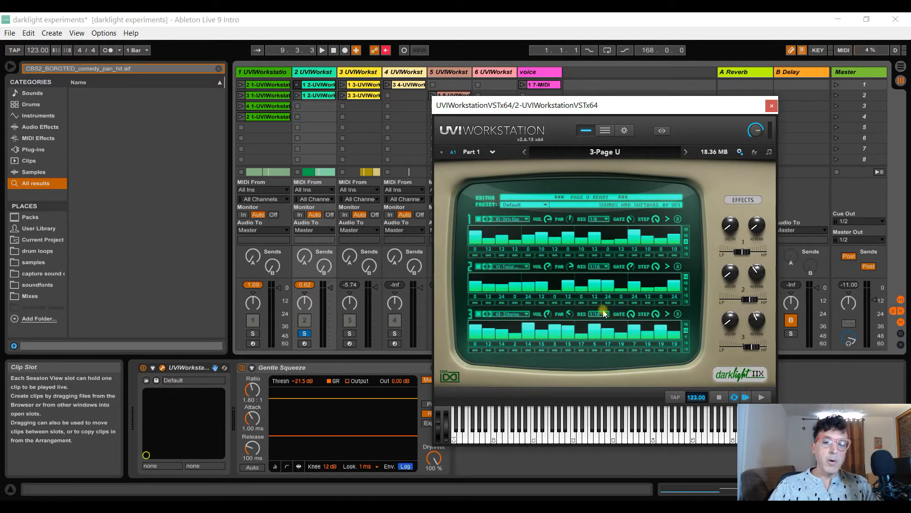
# Step: Reposition and close track 2's plug-in window, and select the Gentle Squeeze compressor in its device chain
pyautogui.moveTo(522, 98); pyautogui.dragTo(377, 105)
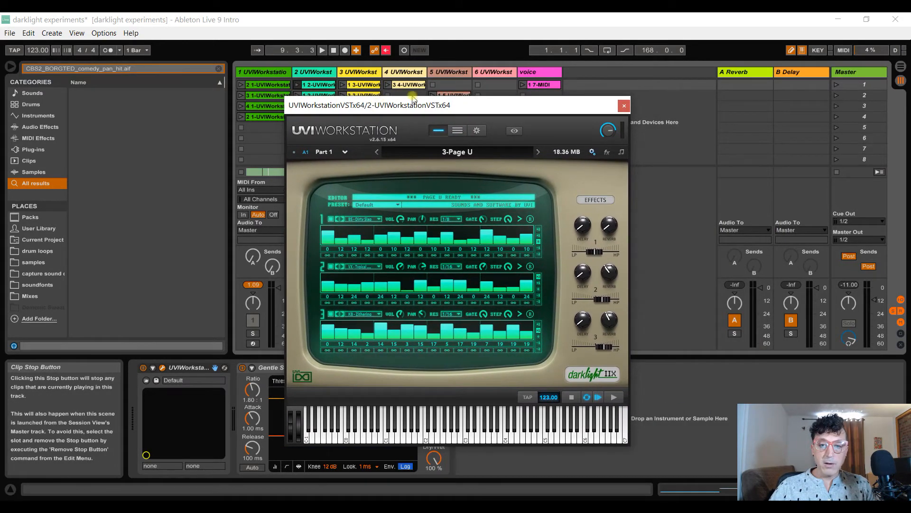
pyautogui.click(620, 108)
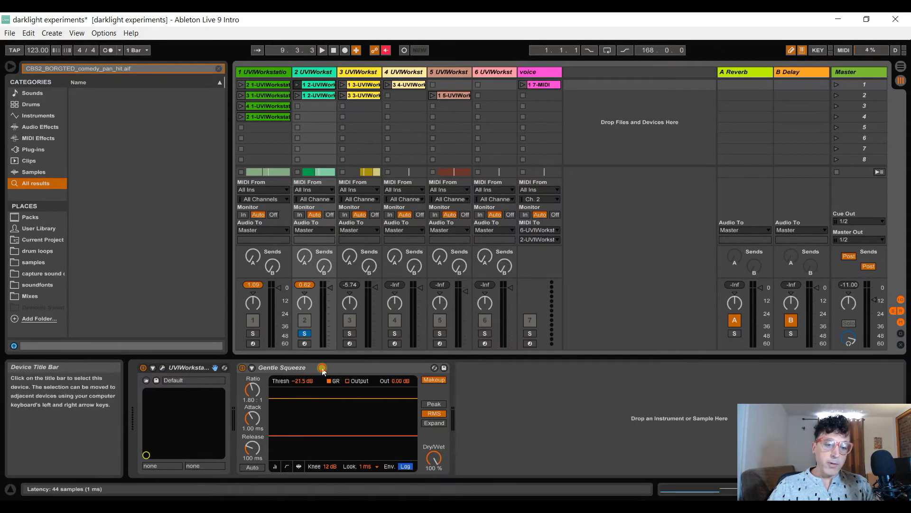
pyautogui.click(322, 369)
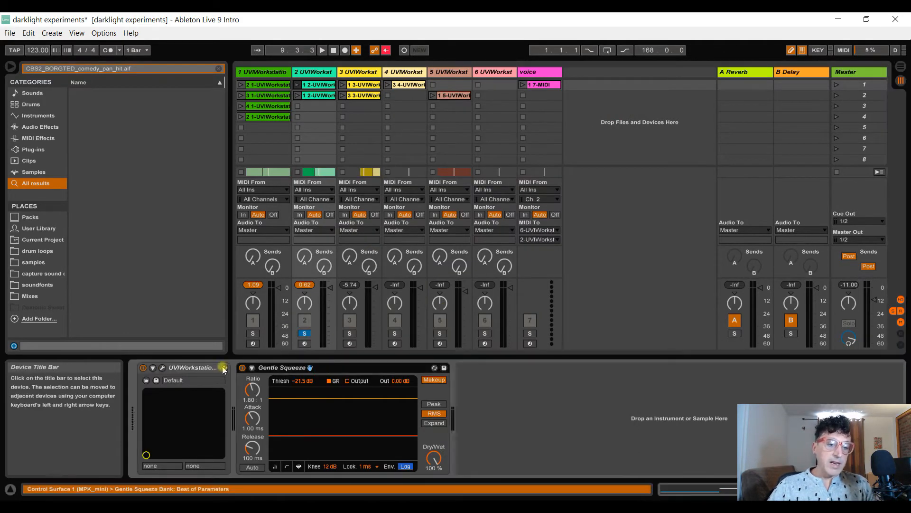
# Step: Select track 3 and switch the solo from track 2 to track 3
pyautogui.click(364, 74)
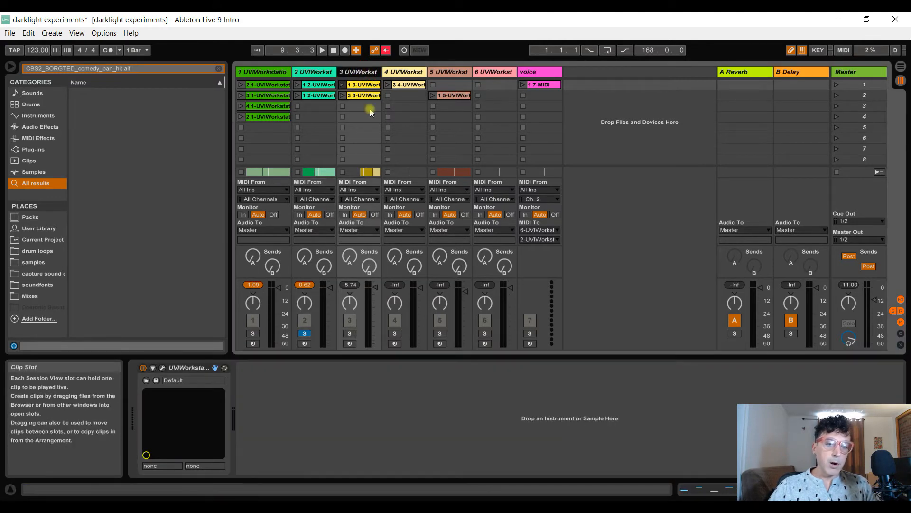
pyautogui.click(348, 322)
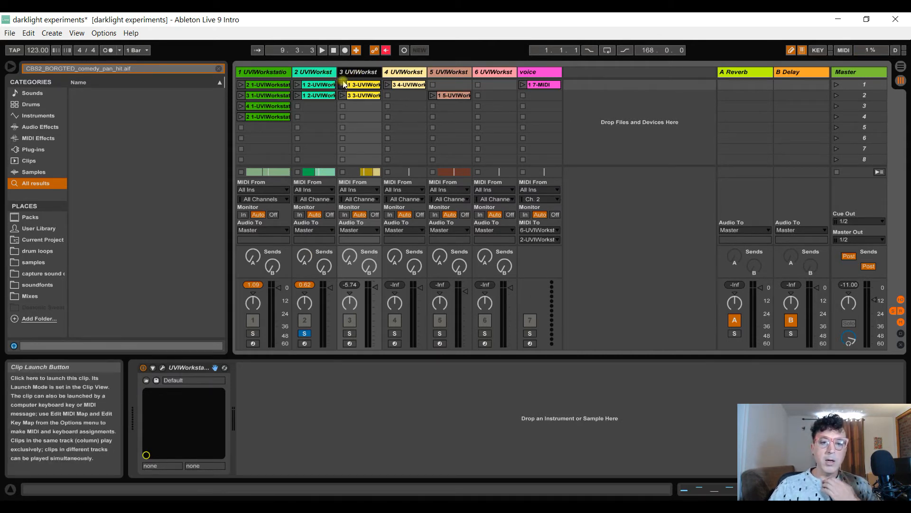
pyautogui.click(303, 334)
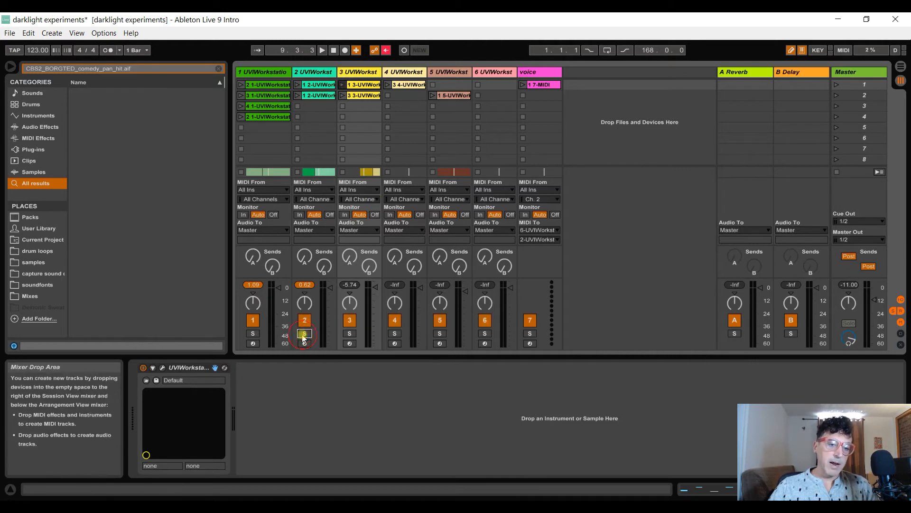
pyautogui.click(349, 334)
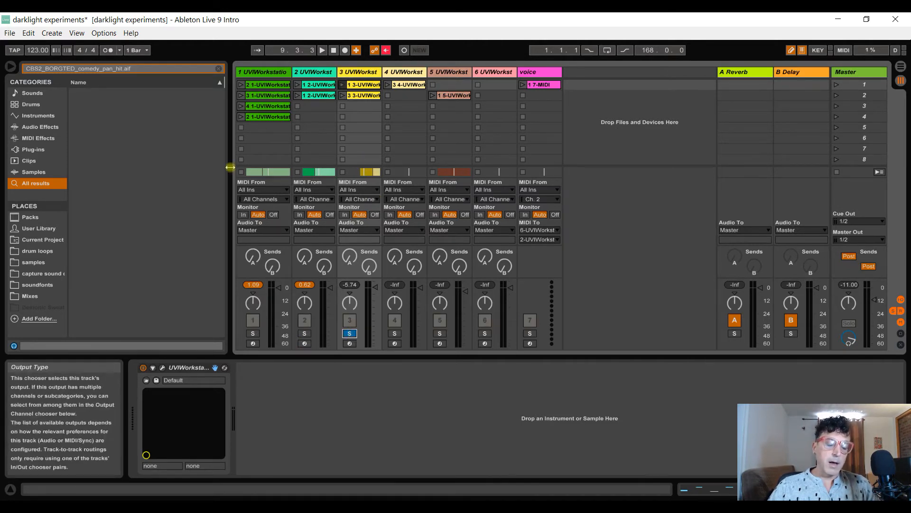
# Step: Select tracks 4, 5, 6 and the voice track in turn to check their devices
pyautogui.click(398, 89)
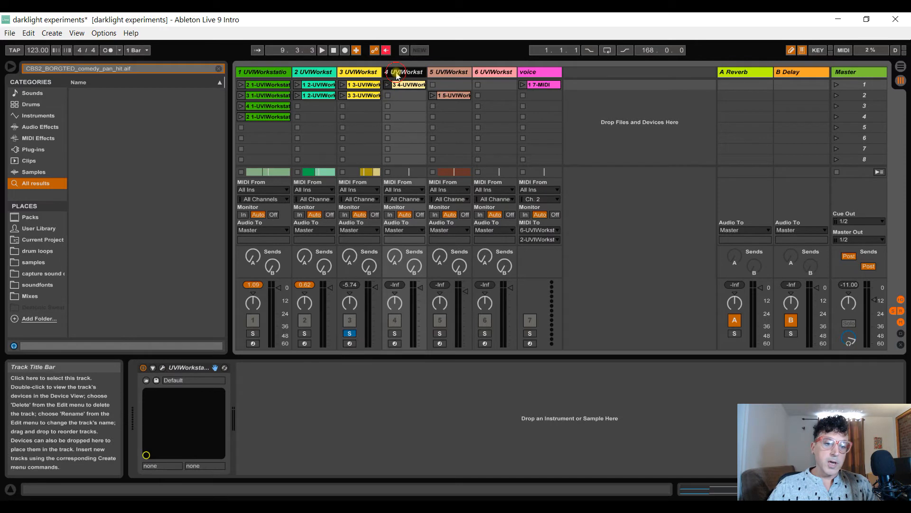
pyautogui.click(467, 72)
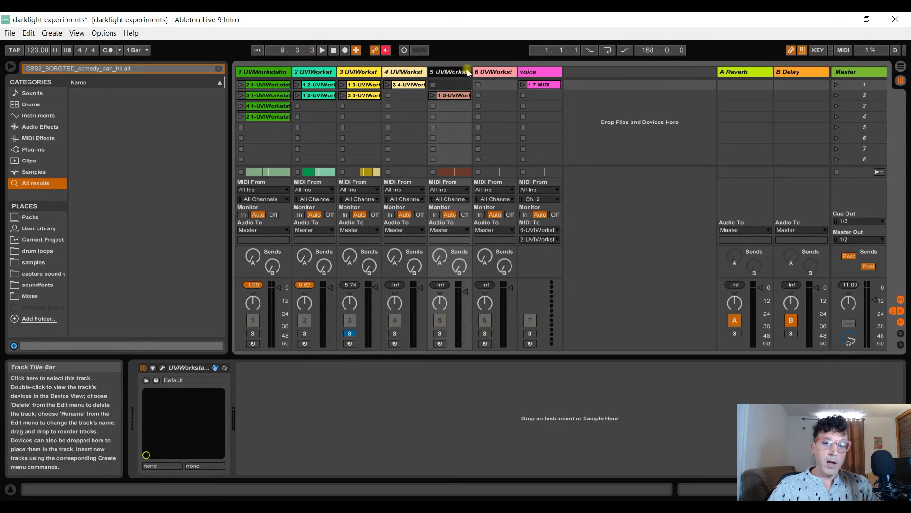
pyautogui.click(494, 74)
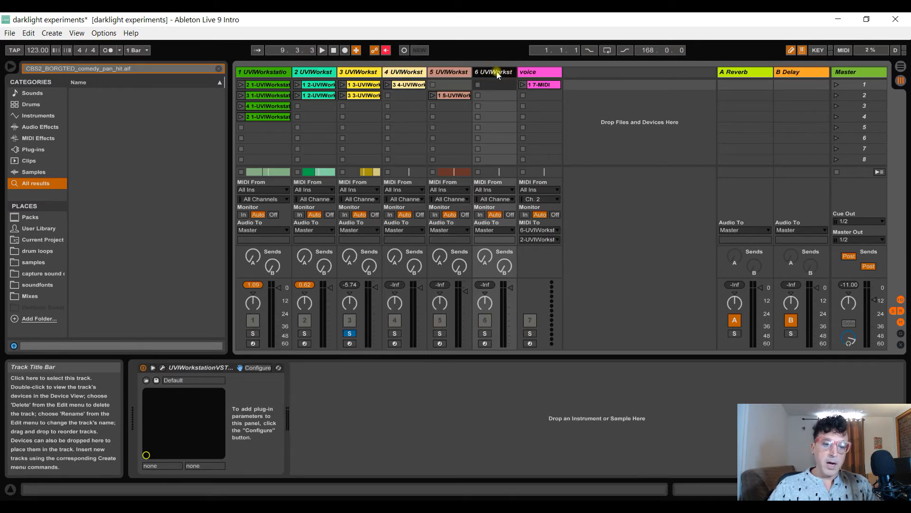
pyautogui.click(538, 72)
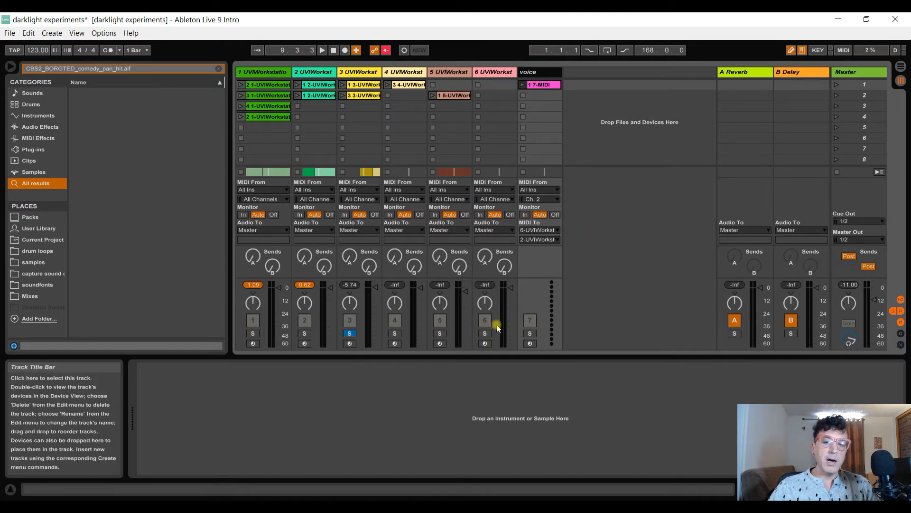
# Step: Check the devices on track 6, the voice track and the master, viewing the master's W1 Limiter window and closing it
pyautogui.click(494, 72)
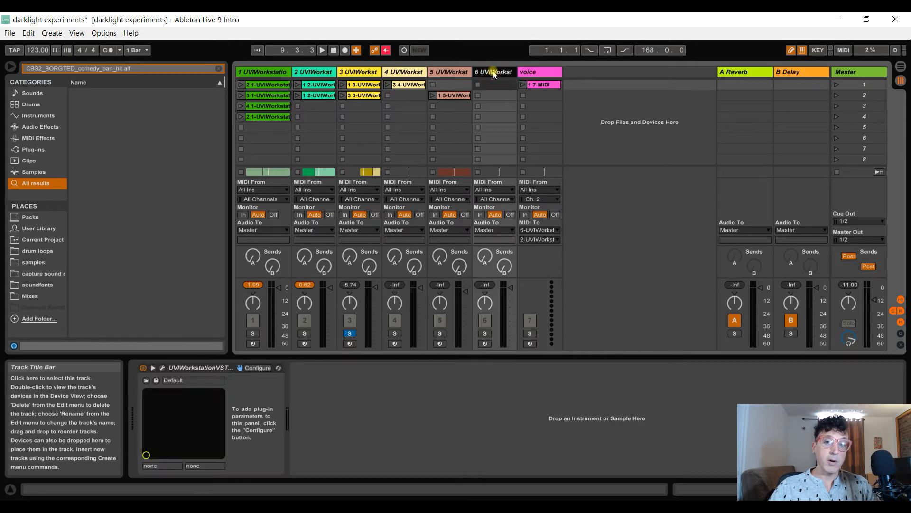
pyautogui.click(541, 73)
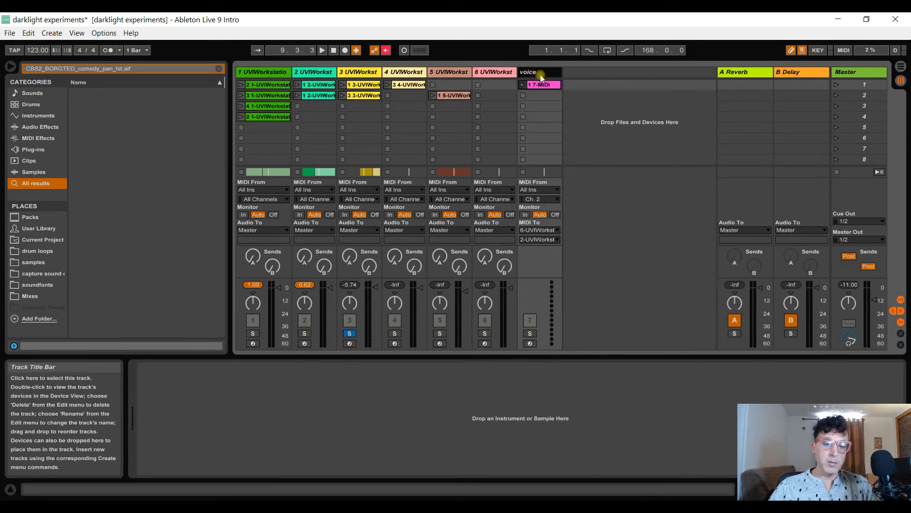
pyautogui.click(871, 72)
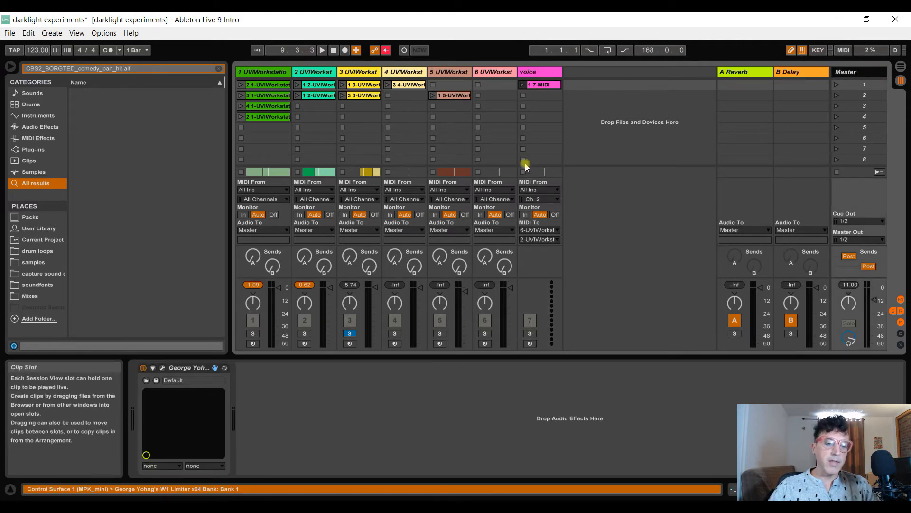
pyautogui.click(198, 365)
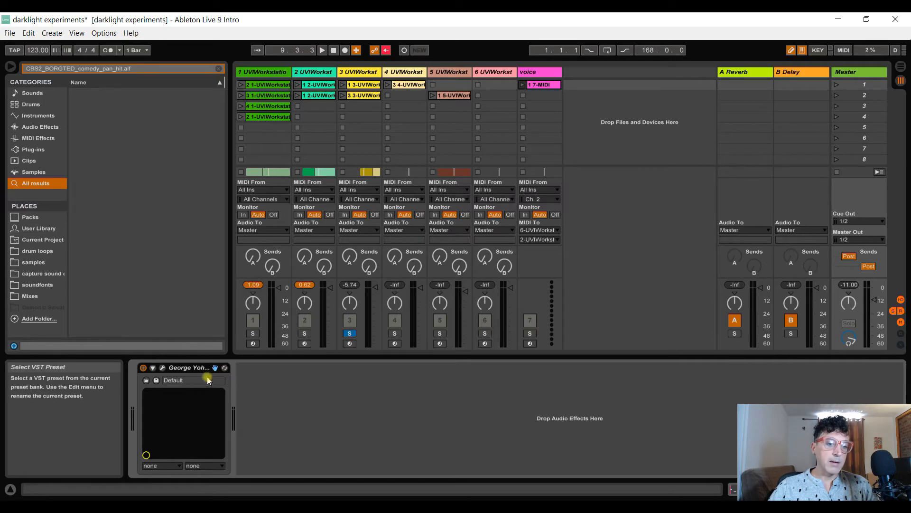
pyautogui.click(162, 368)
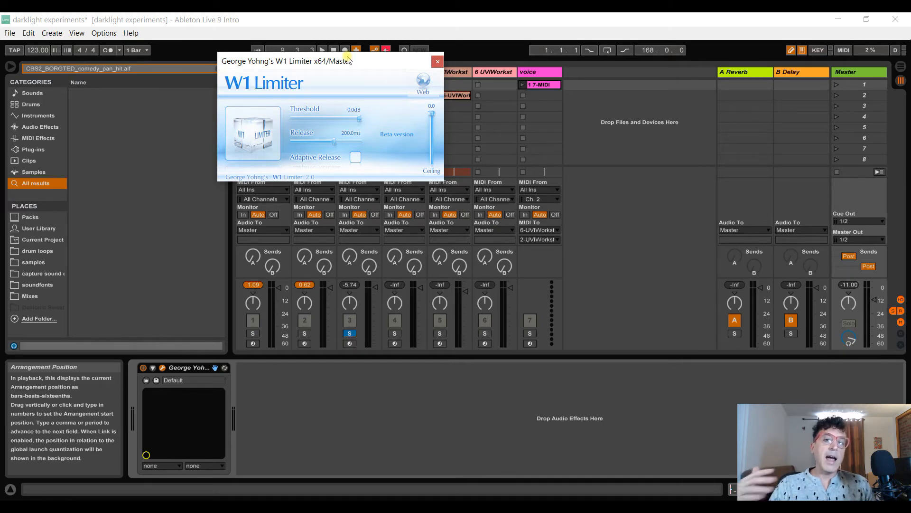
pyautogui.click(436, 63)
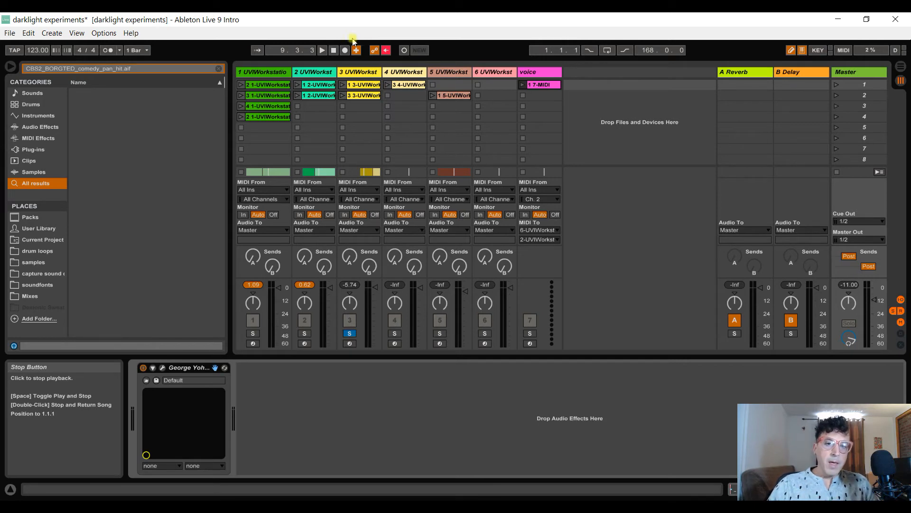
# Step: Play back soloed track 3 from its first clips near bar 9 in the Arrangement View, and return to the Session View
pyautogui.click(358, 73)
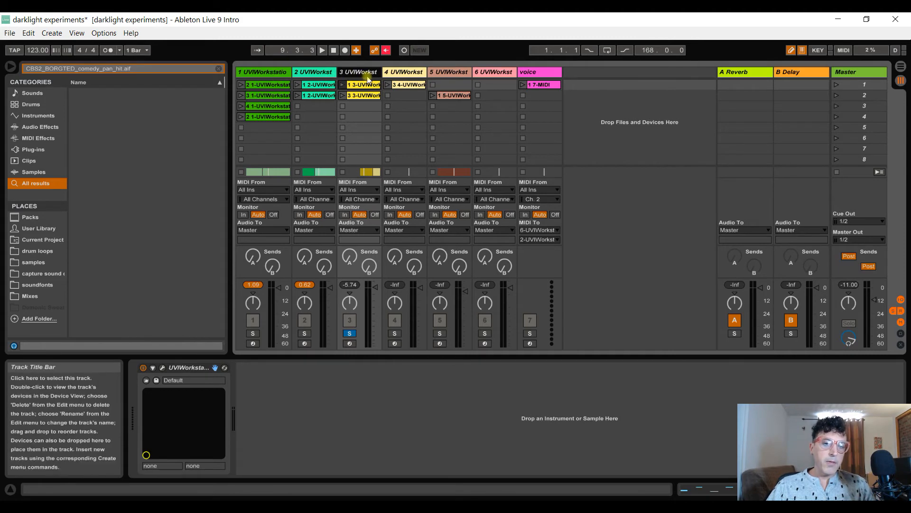
pyautogui.click(321, 50)
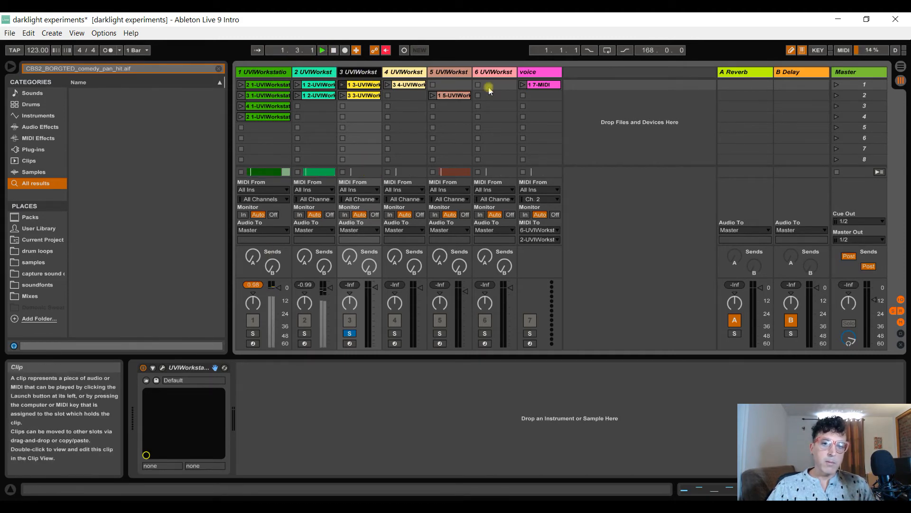
pyautogui.click(900, 67)
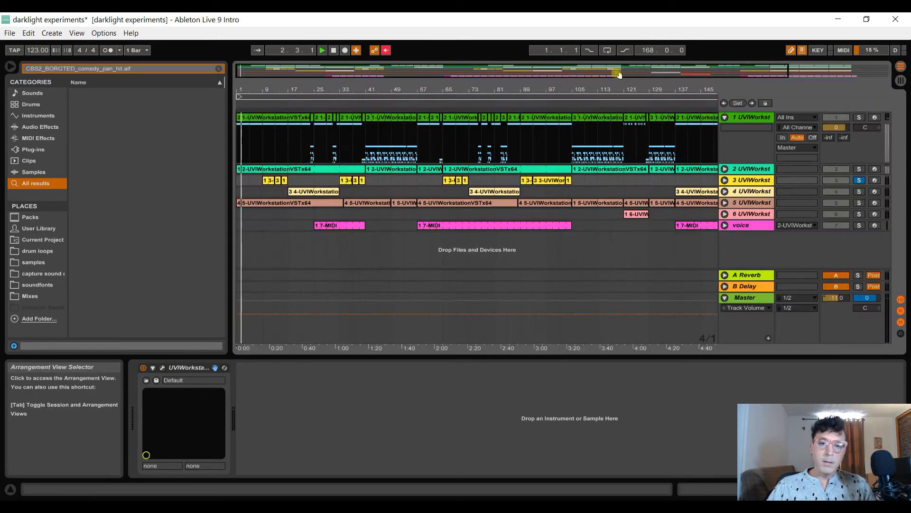
pyautogui.click(295, 104)
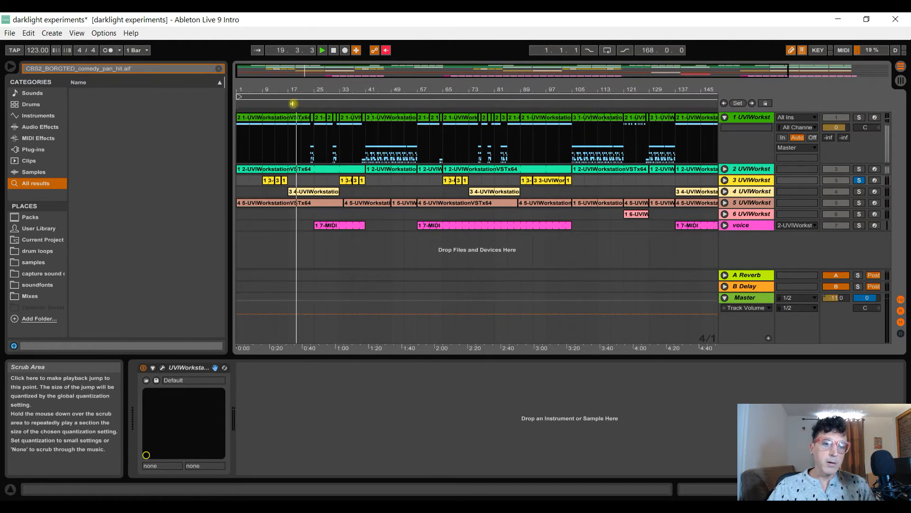
pyautogui.click(265, 106)
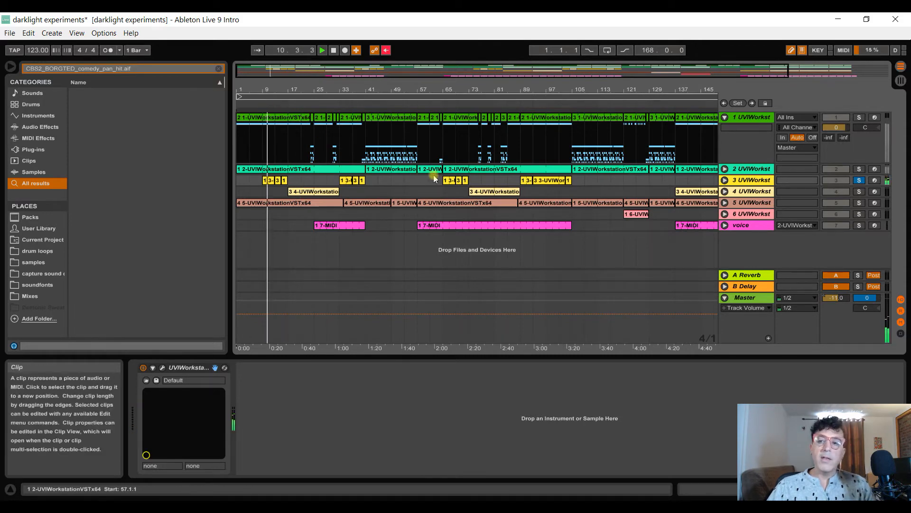
pyautogui.click(902, 83)
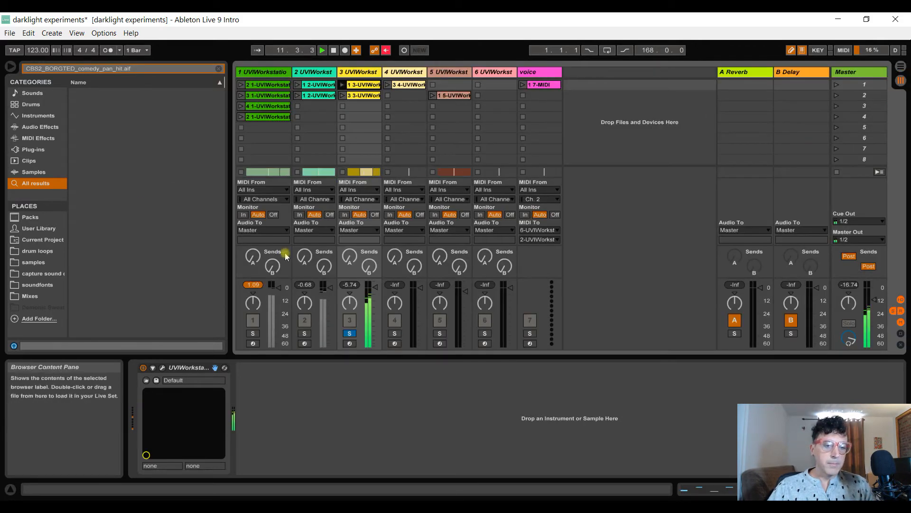
# Step: Open track 3's plug-in window, stop playback, and audition the Fair AahTack preset with low and high notes on the on-screen keyboard
pyautogui.click(162, 367)
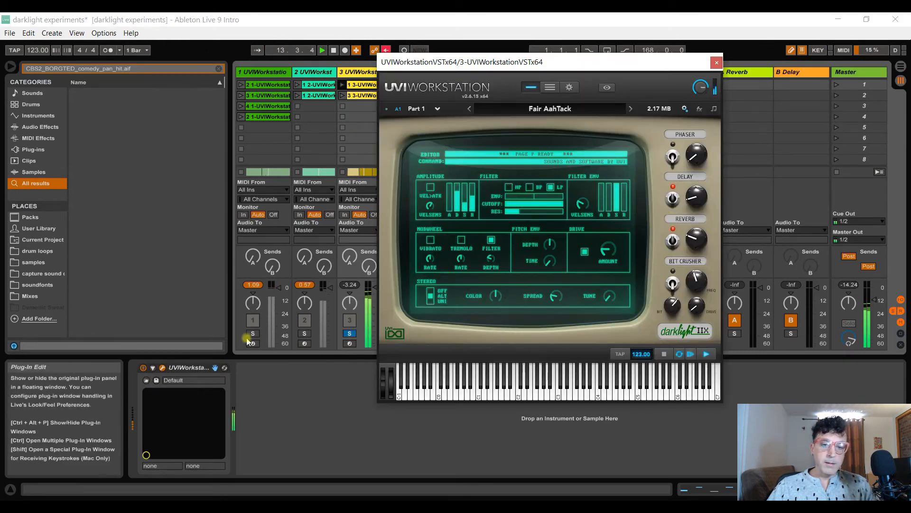
pyautogui.moveTo(669, 63); pyautogui.dragTo(577, 121)
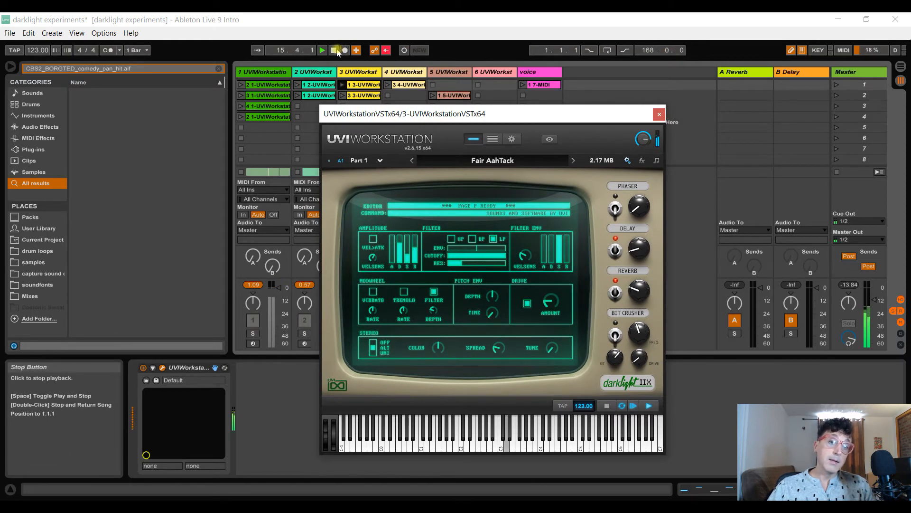
pyautogui.click(507, 442)
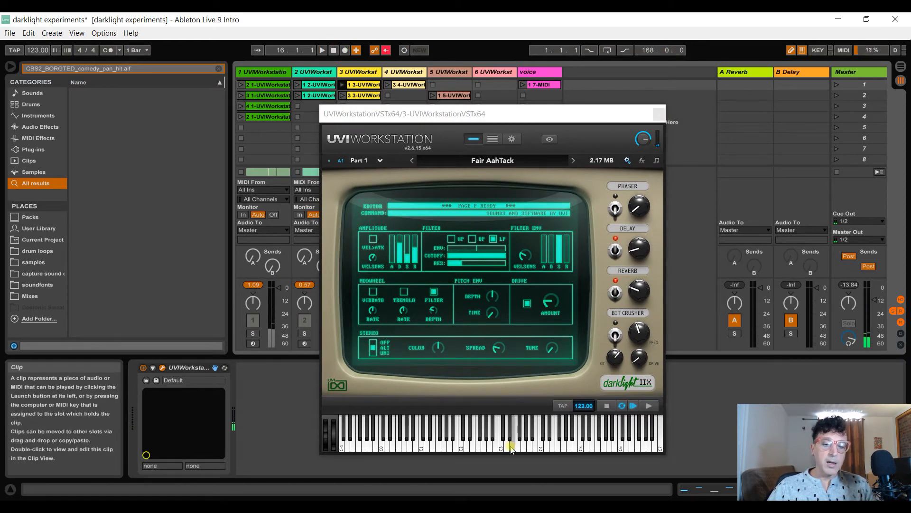
pyautogui.click(452, 443)
pyautogui.click(452, 445)
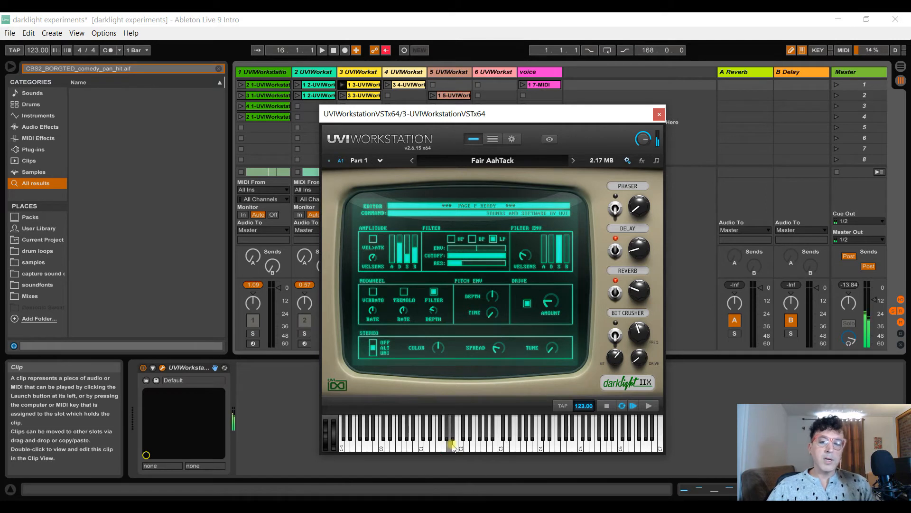
pyautogui.click(473, 447)
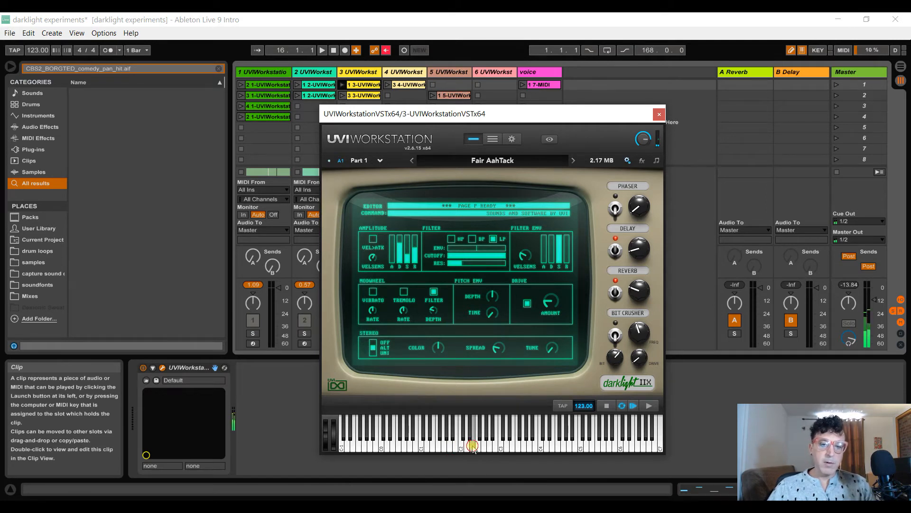
pyautogui.moveTo(473, 447); pyautogui.dragTo(517, 439)
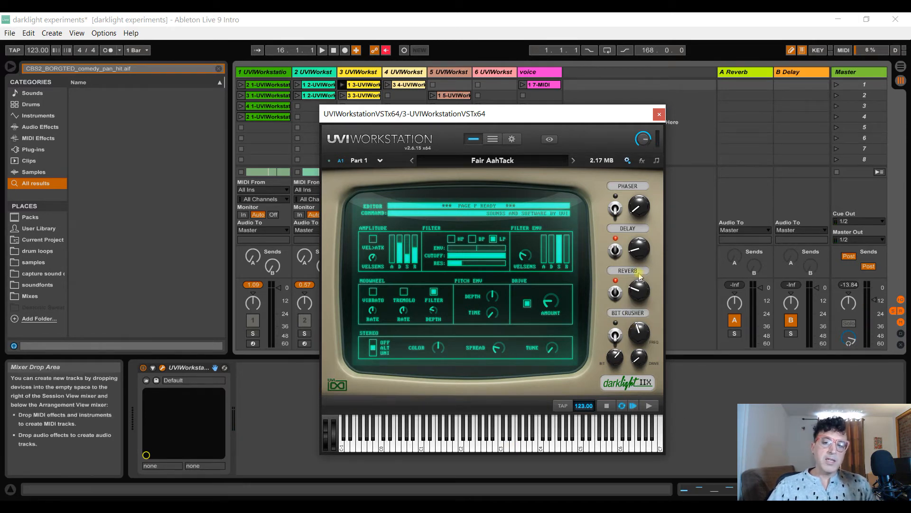
pyautogui.click(589, 448)
pyautogui.click(562, 430)
# Step: Enable the Bit Crusher on Fair AahTack and lower its bit size to 3.30, playing notes to compare the sound
pyautogui.click(615, 337)
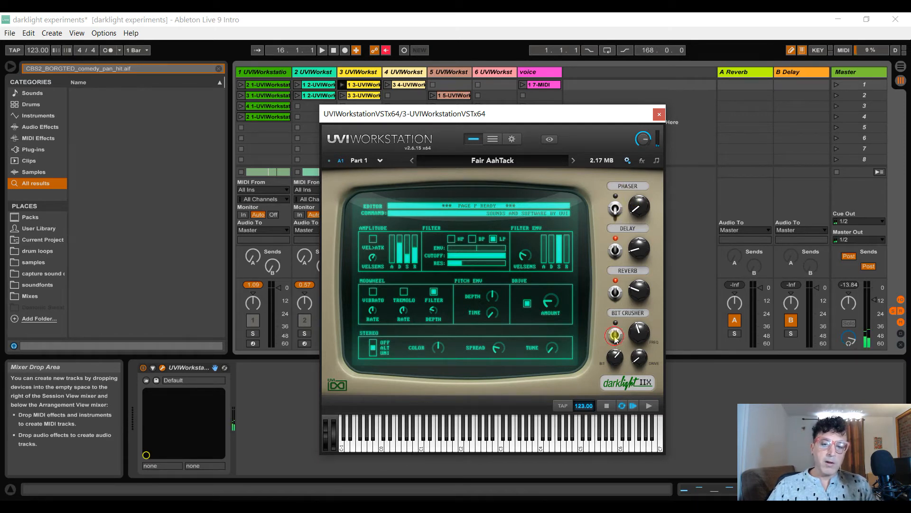
pyautogui.click(535, 433)
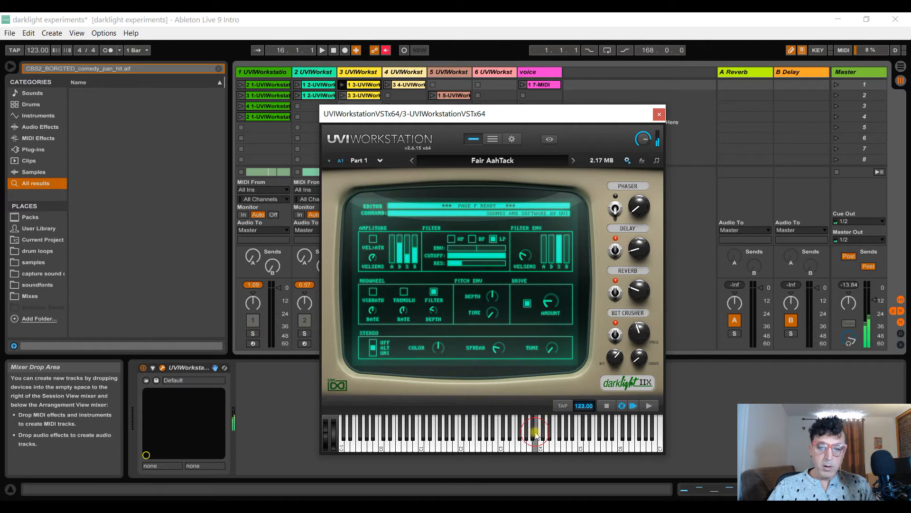
pyautogui.moveTo(617, 357); pyautogui.dragTo(610, 381)
pyautogui.click(590, 442)
pyautogui.click(543, 445)
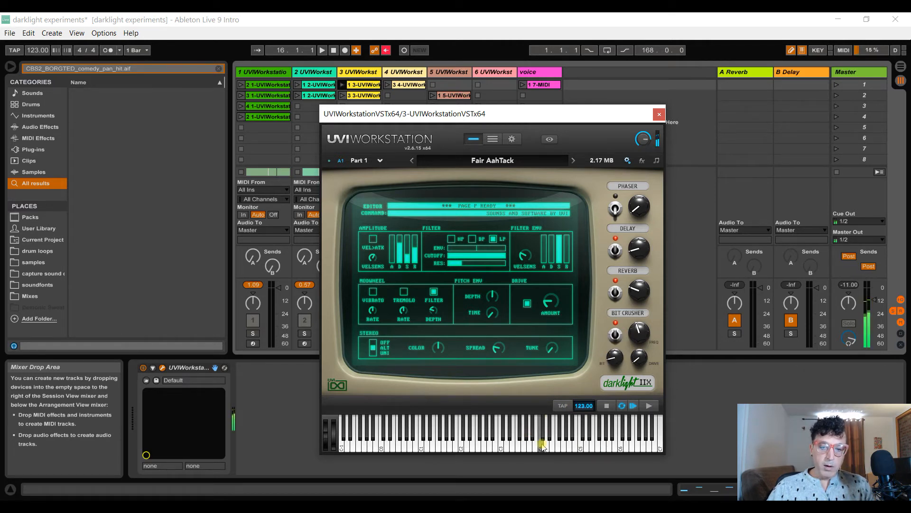
pyautogui.click(522, 448)
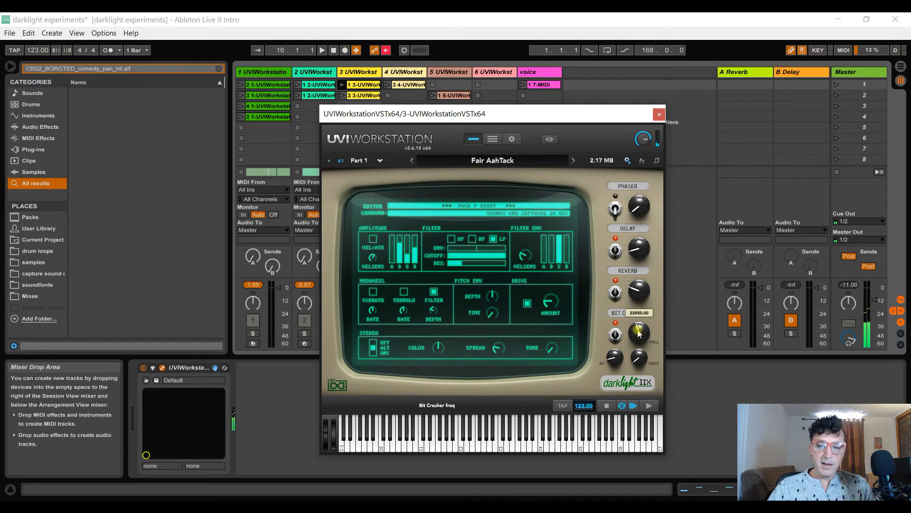
# Step: Audition Fair AahTack with the Bit Crusher frequency at 10.83 kHz across several lower notes, and switch the Bit Crusher off
pyautogui.click(526, 440)
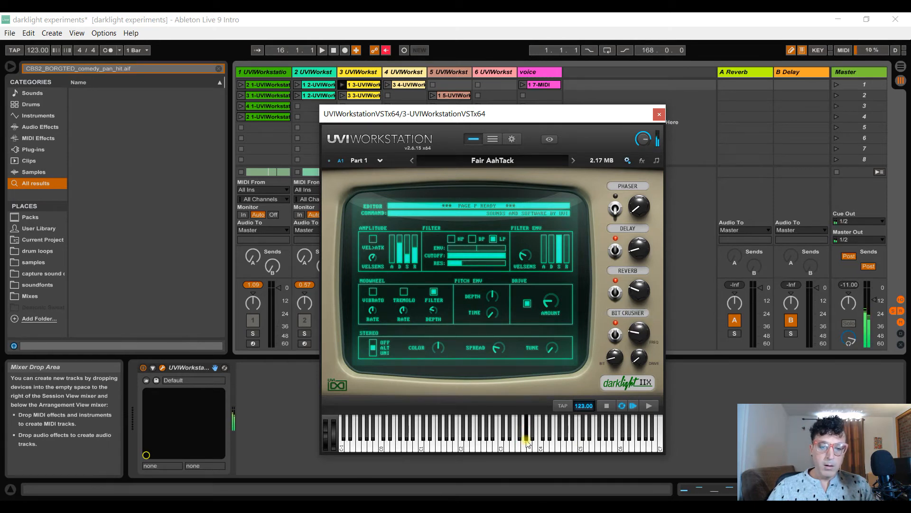
pyautogui.click(467, 435)
pyautogui.click(468, 432)
pyautogui.click(445, 433)
pyautogui.click(467, 433)
pyautogui.moveTo(618, 351)
pyautogui.click(616, 335)
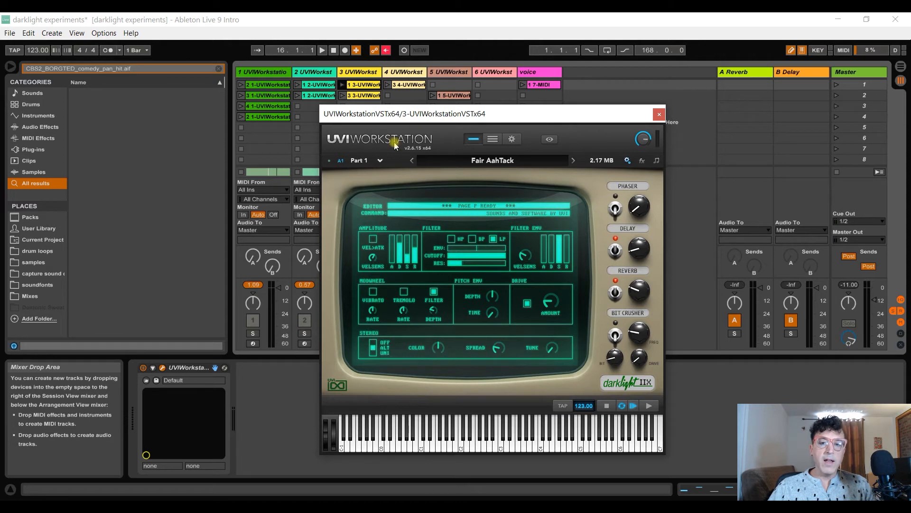
# Step: Examine track 3's part list and effects in the multi view, moving the plug-in window aside before closing it
pyautogui.click(490, 139)
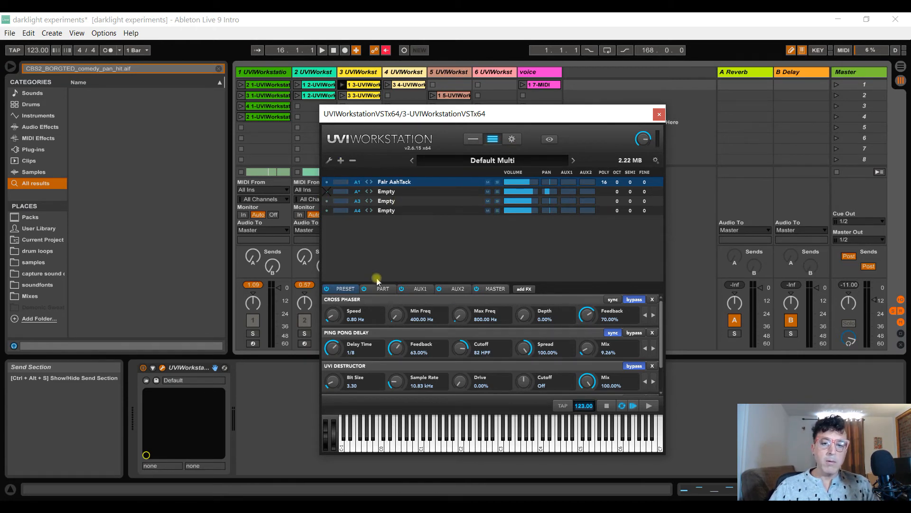
pyautogui.moveTo(455, 114); pyautogui.dragTo(633, 119)
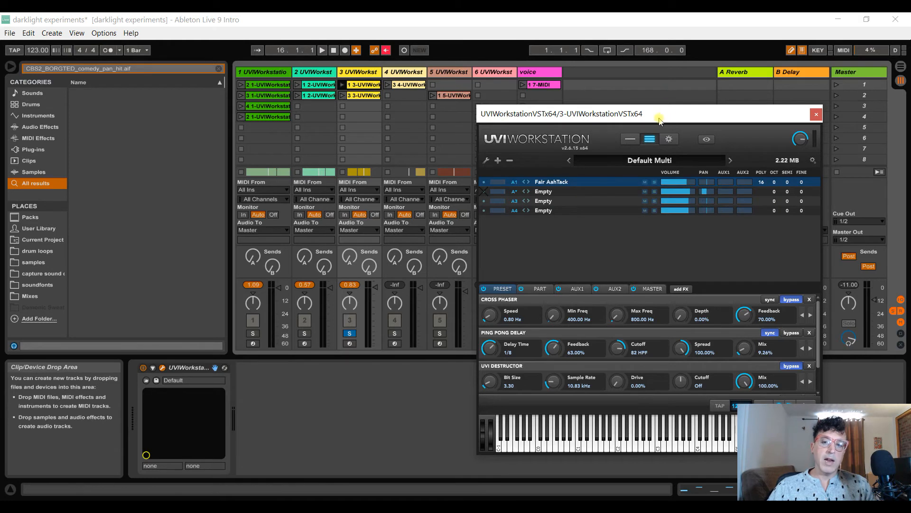
pyautogui.moveTo(659, 119); pyautogui.dragTo(505, 152)
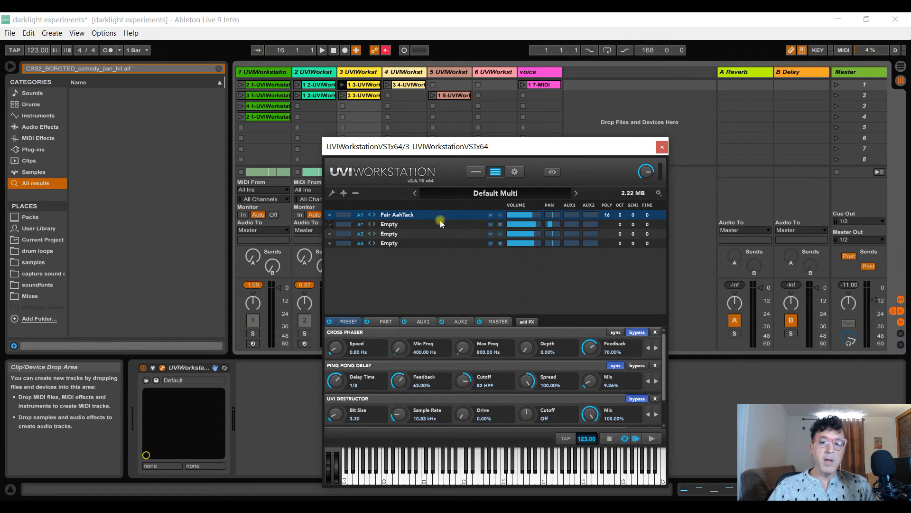
pyautogui.moveTo(508, 143); pyautogui.dragTo(597, 114)
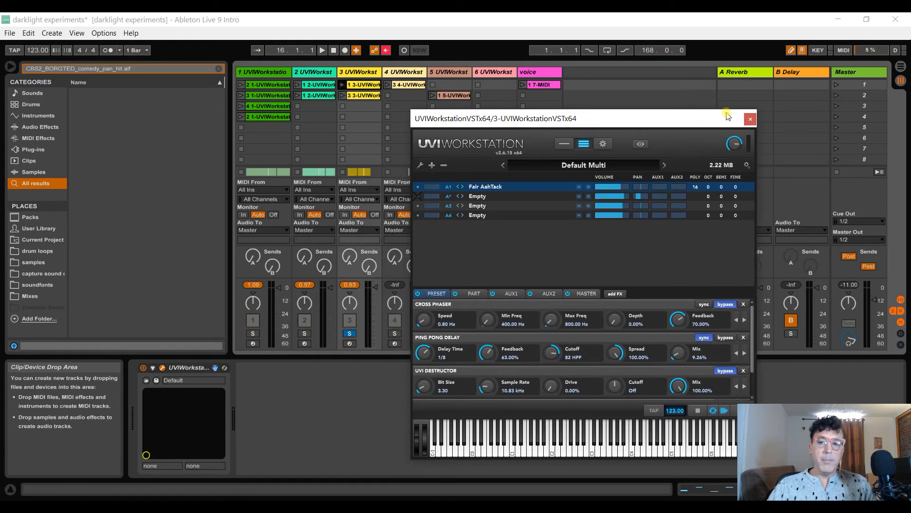
pyautogui.click(751, 120)
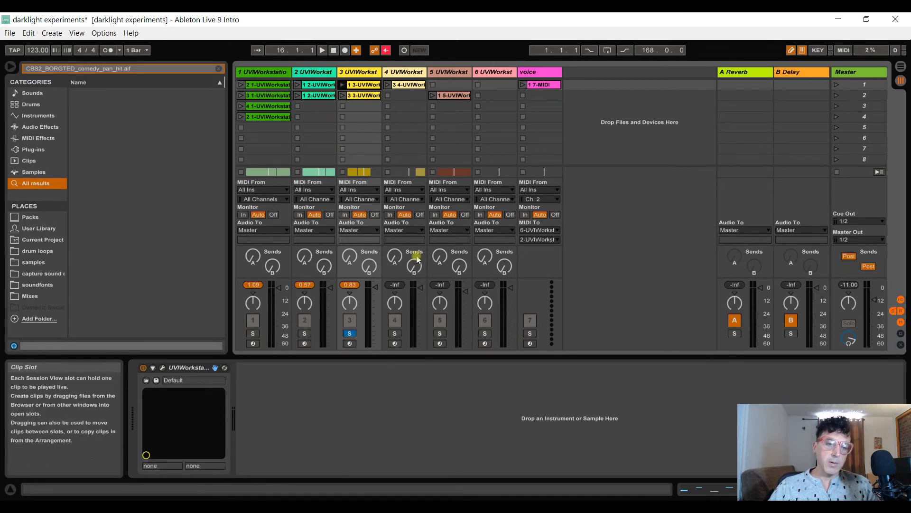
# Step: Unsolo track 3 and open track 4's UVI Workstation plug-in window, shifting it slightly
pyautogui.click(350, 334)
pyautogui.click(412, 70)
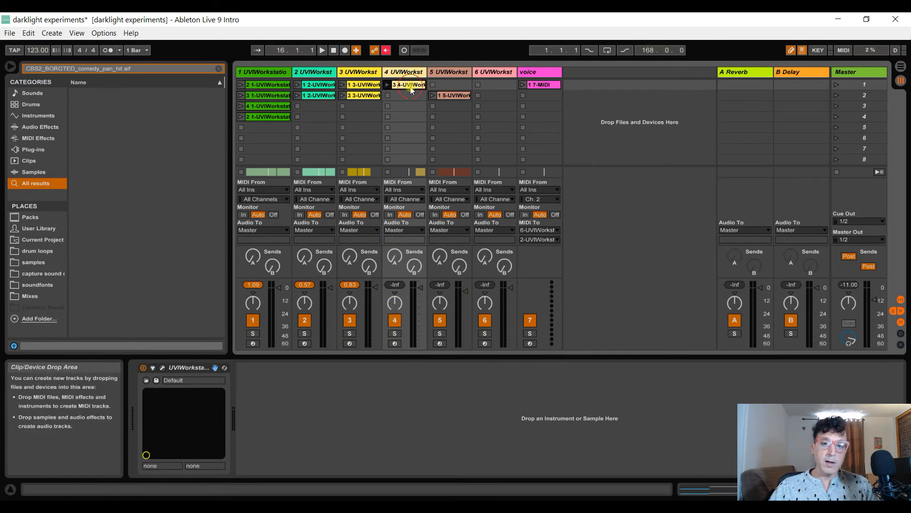
pyautogui.click(163, 367)
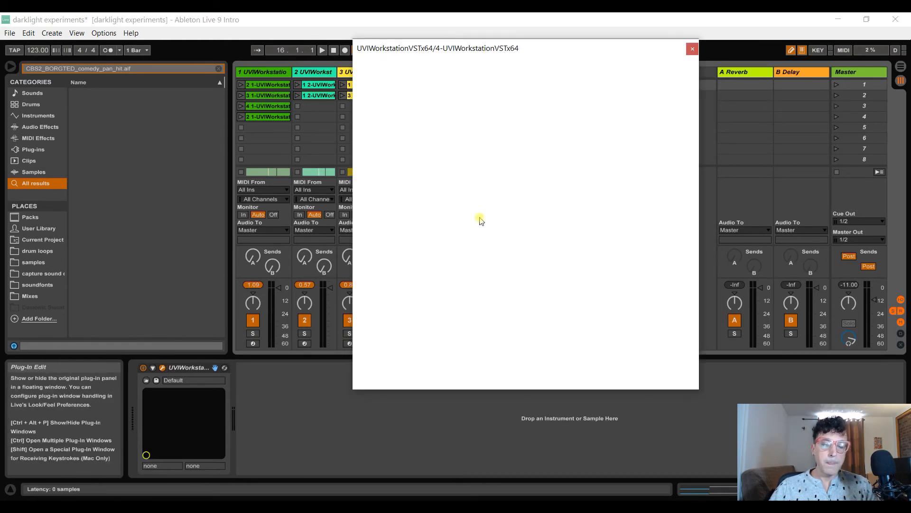
pyautogui.moveTo(576, 50); pyautogui.dragTo(564, 51)
# Step: Audition track 4's SlOwminous Pad preset by playing notes at different pitches on the plug-in's on-screen keyboard
pyautogui.click(548, 370)
pyautogui.click(544, 374)
pyautogui.click(512, 381)
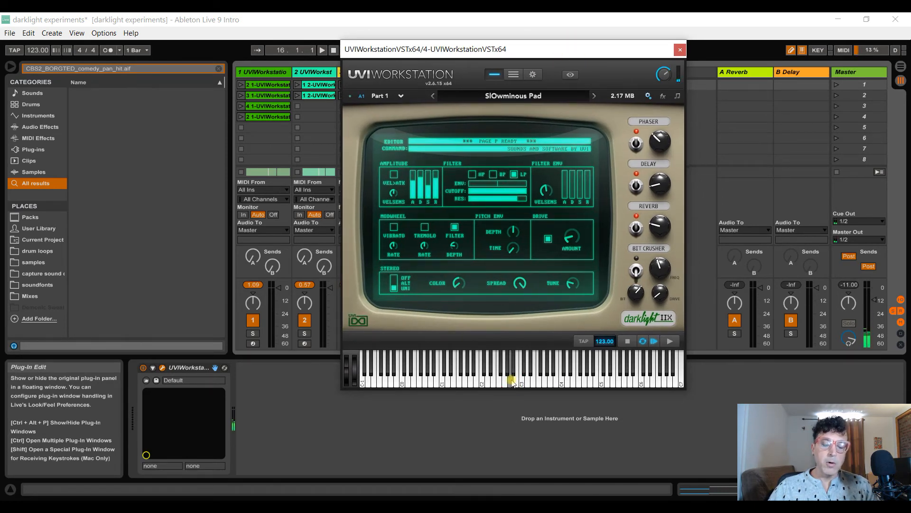
pyautogui.click(875, 297)
pyautogui.click(527, 375)
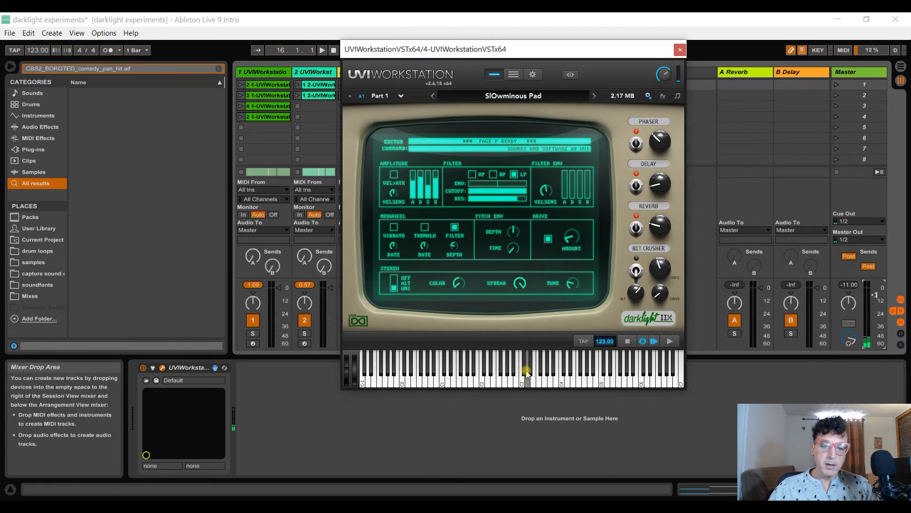
pyautogui.click(489, 384)
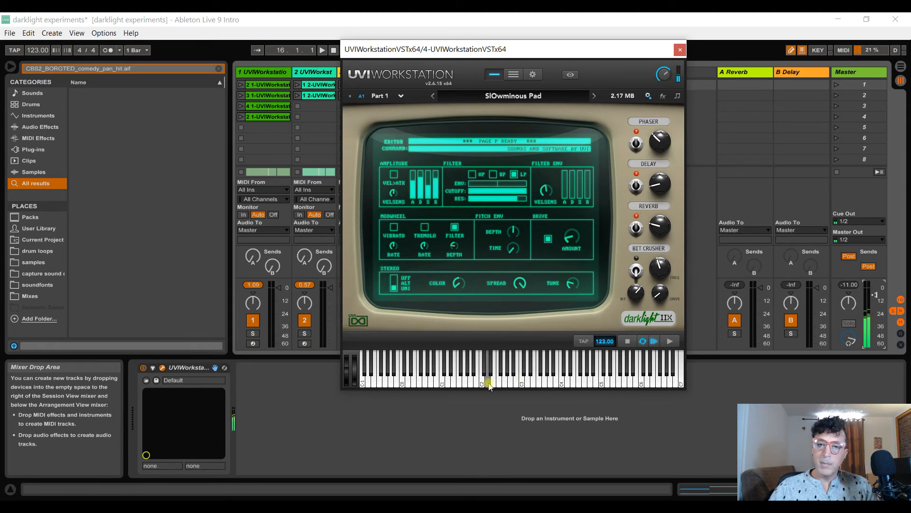
pyautogui.click(591, 375)
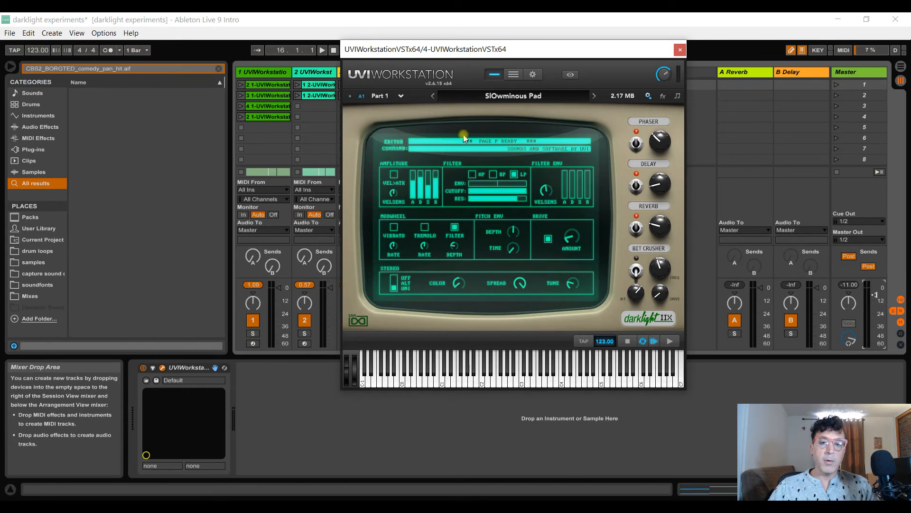
# Step: Examine the Strings presets of Page P in the DarkLight IIx soundbank browser, and return to the SlOwminous Pad instrument view without loading another preset
pyautogui.click(522, 97)
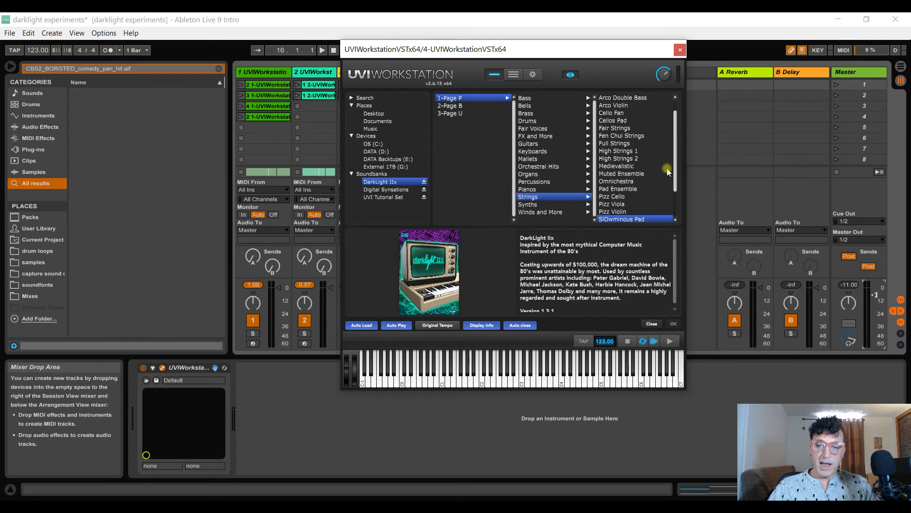
pyautogui.moveTo(678, 182); pyautogui.dragTo(686, 158)
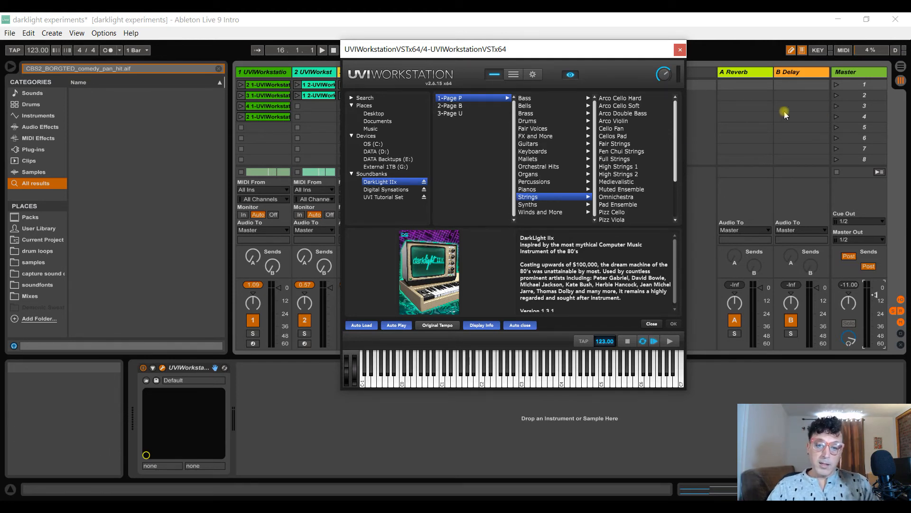
pyautogui.moveTo(678, 155); pyautogui.dragTo(676, 210)
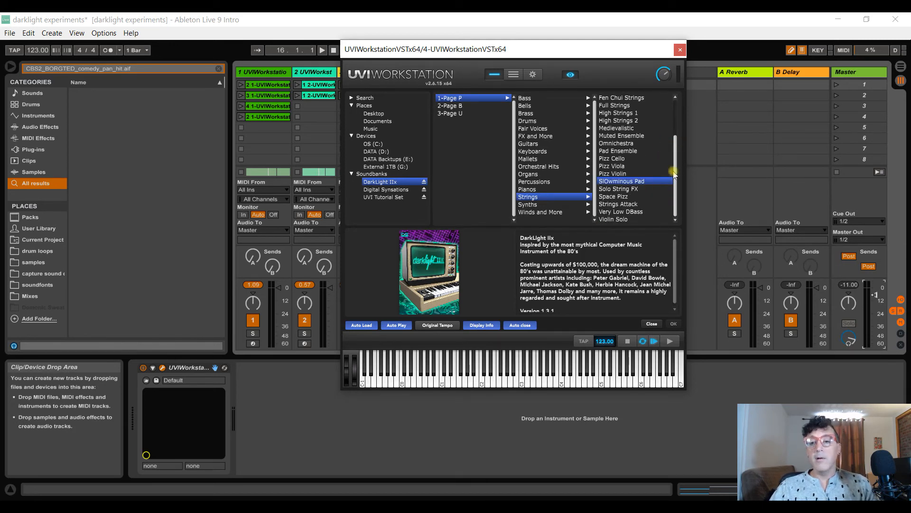
pyautogui.moveTo(674, 173); pyautogui.dragTo(685, 192)
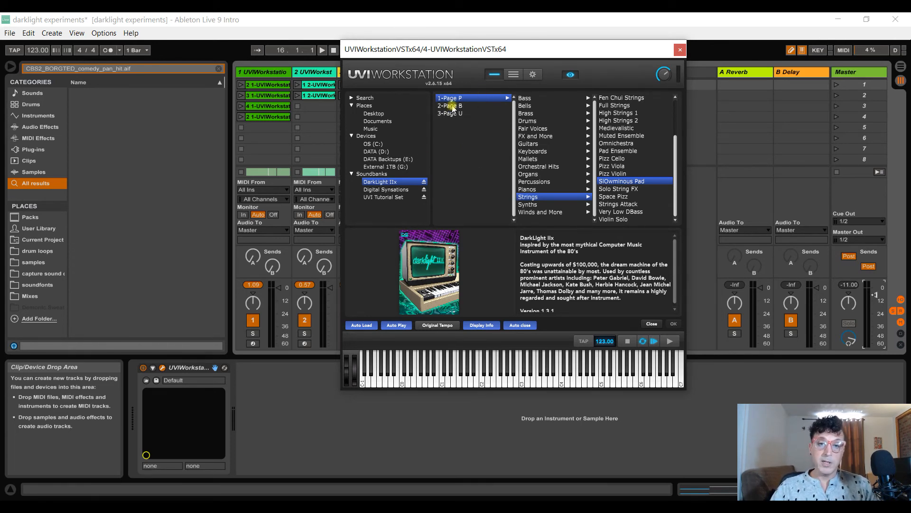
pyautogui.click(492, 75)
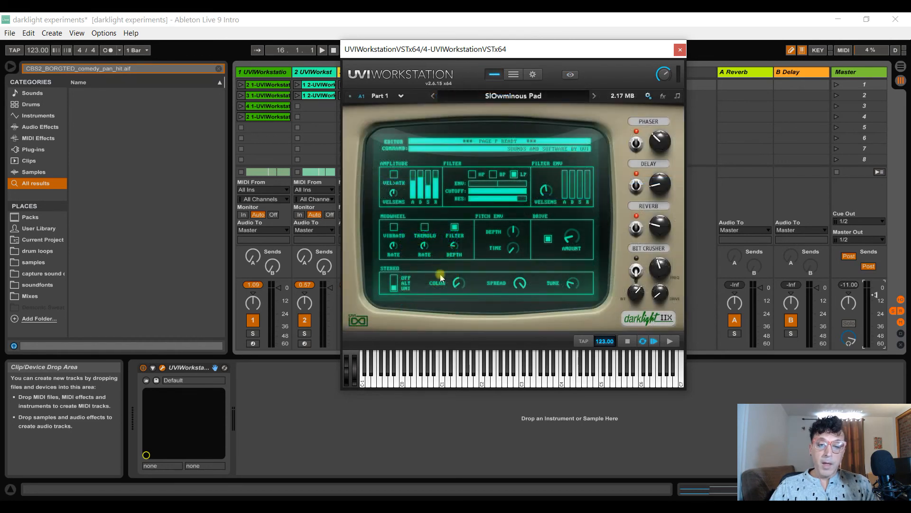
# Step: Close track 4's UVI Workstation plug-in window and select track 5 in the session
pyautogui.click(680, 50)
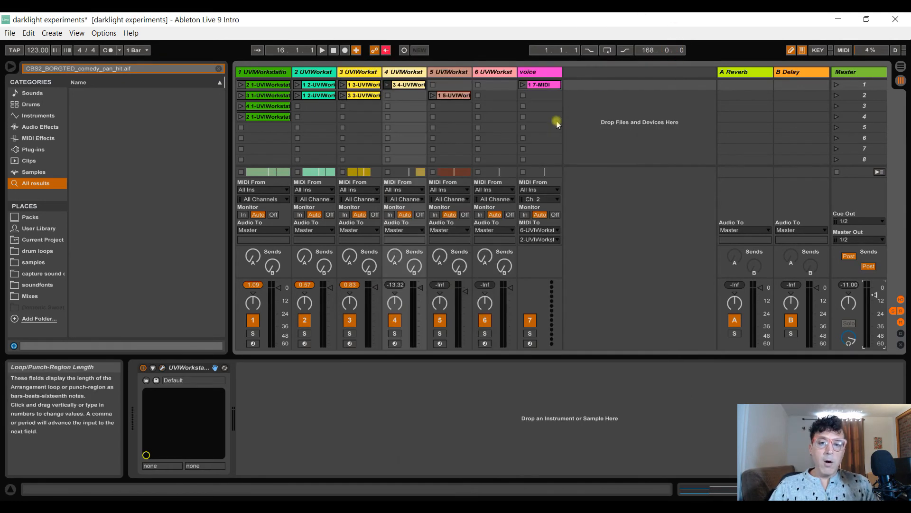
pyautogui.click(453, 72)
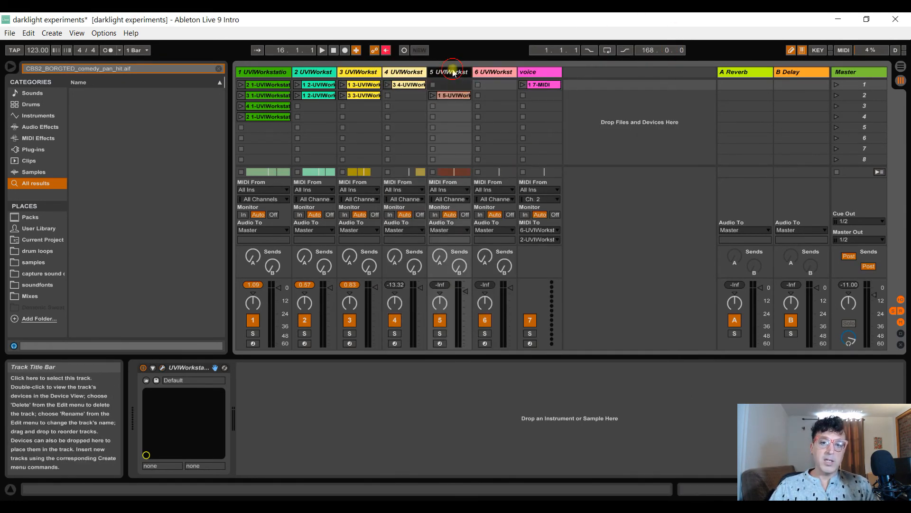